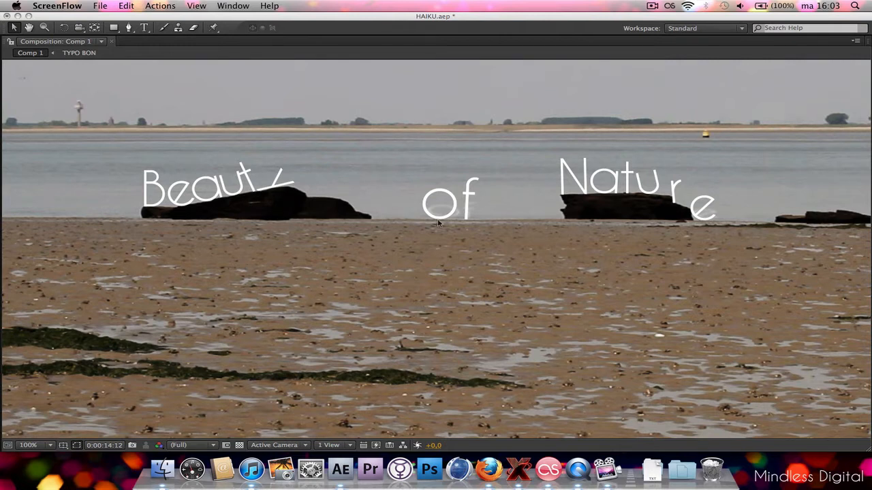
Examine the "Beauty of Nature" letters and how they sit on the logs and shoreline, up close and across the frame.
key("period")
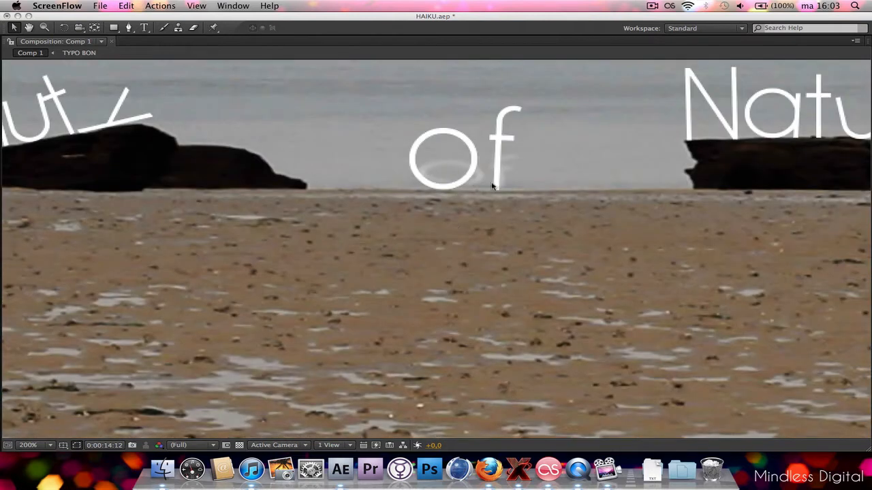
key("comma")
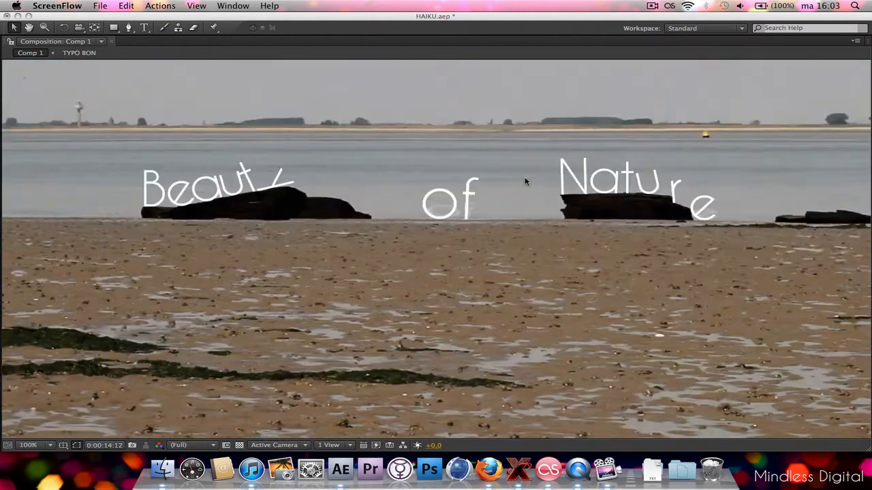
key("period")
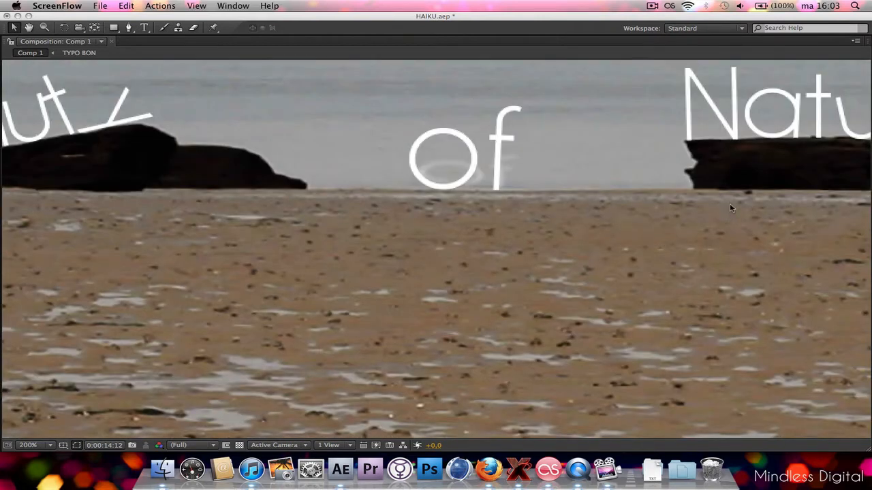
left_click(737, 170)
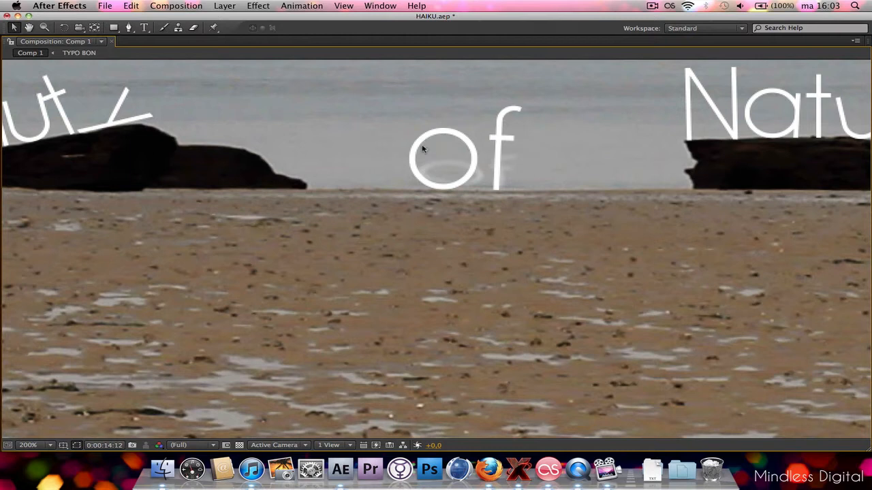
key("h")
left_click_drag(603, 152, 273, 207)
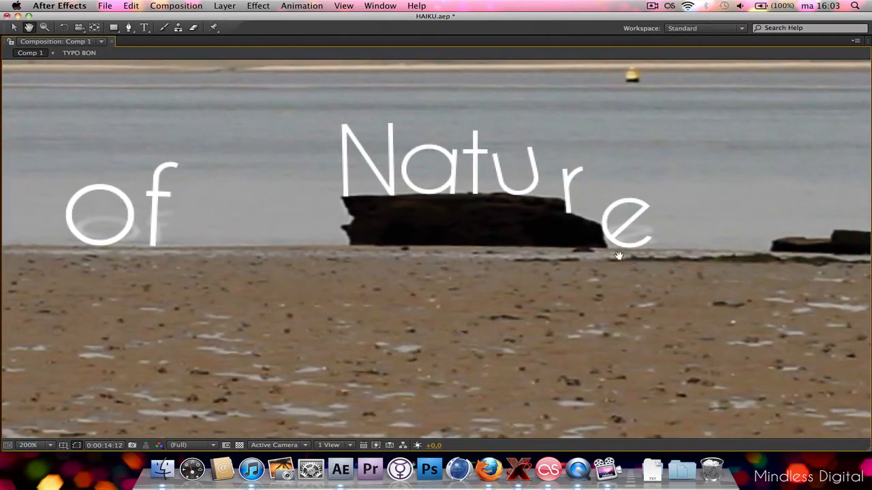
key("v")
key("comma")
key("h")
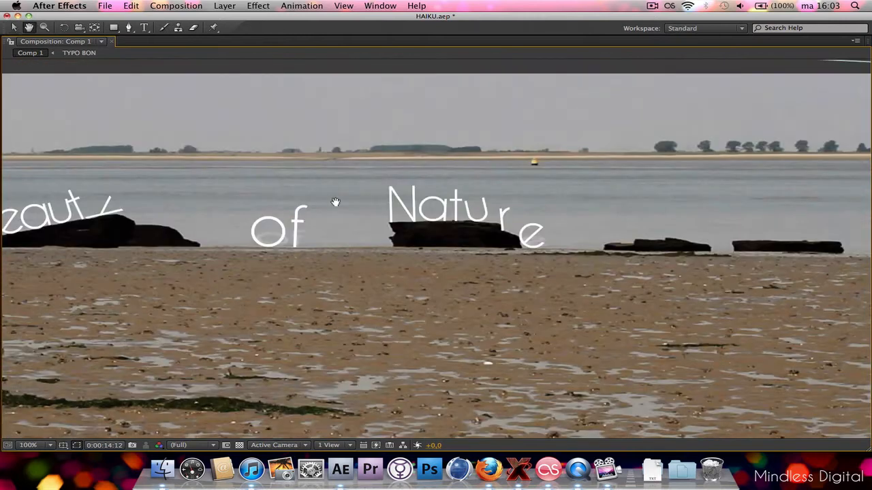
left_click_drag(334, 200, 461, 164)
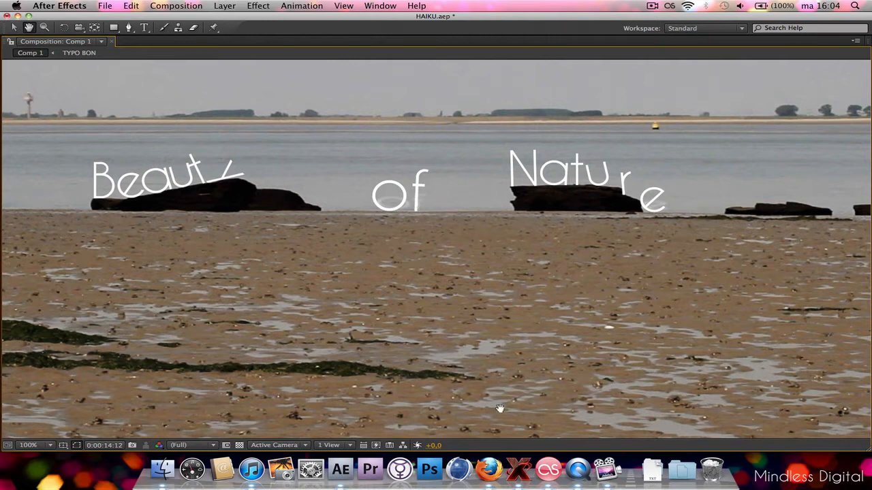
Switch to Firefox and look over the Vimeo Weekend Project forum topics, including the Video Haiku thread.
left_click(488, 470)
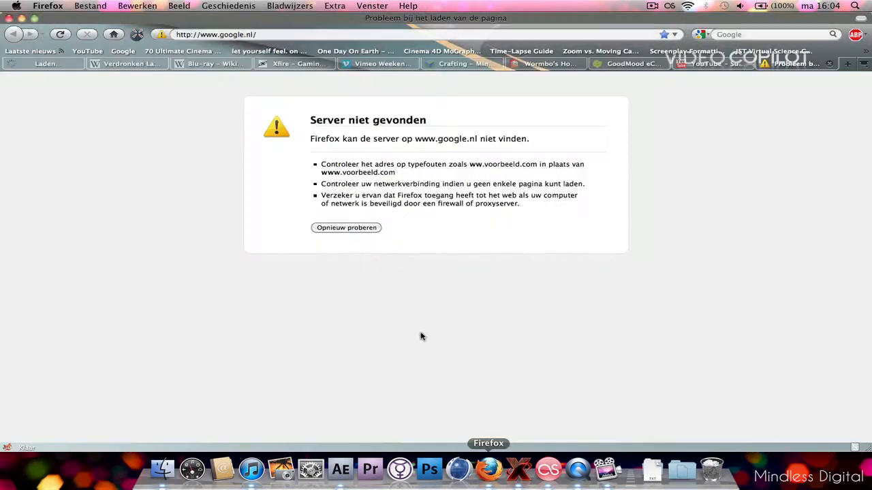
left_click(365, 63)
scroll(442, 266, "down", 3)
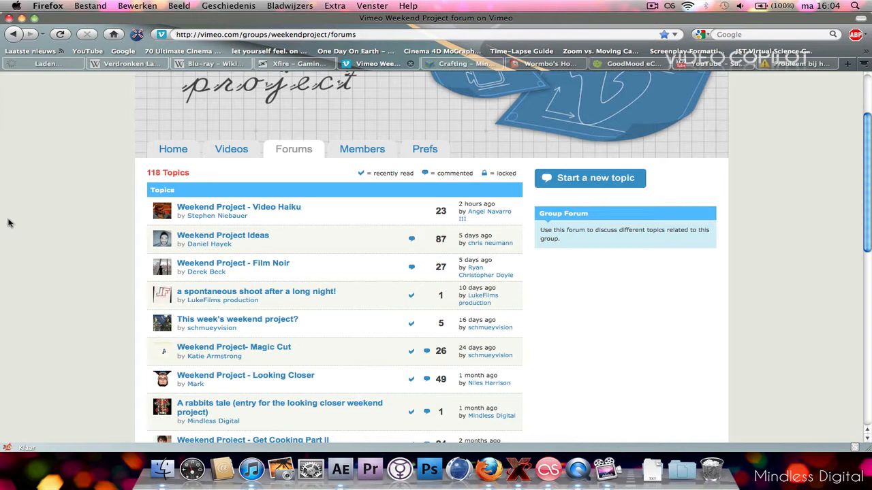
scroll(38, 234, "up", 1)
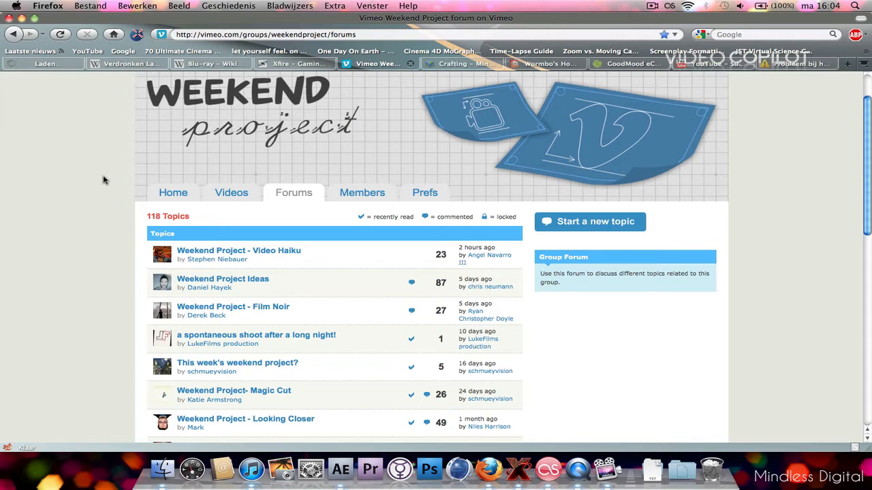
scroll(95, 180, "up", 2)
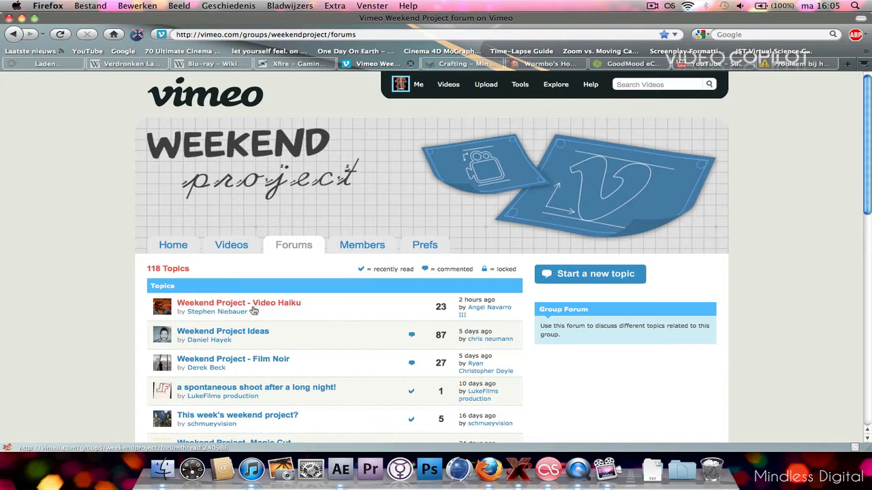
Return to After Effects, restore the full panel layout and scrub through the MVI_8277.MOV clip to 0:00:11:13.
left_click(340, 469)
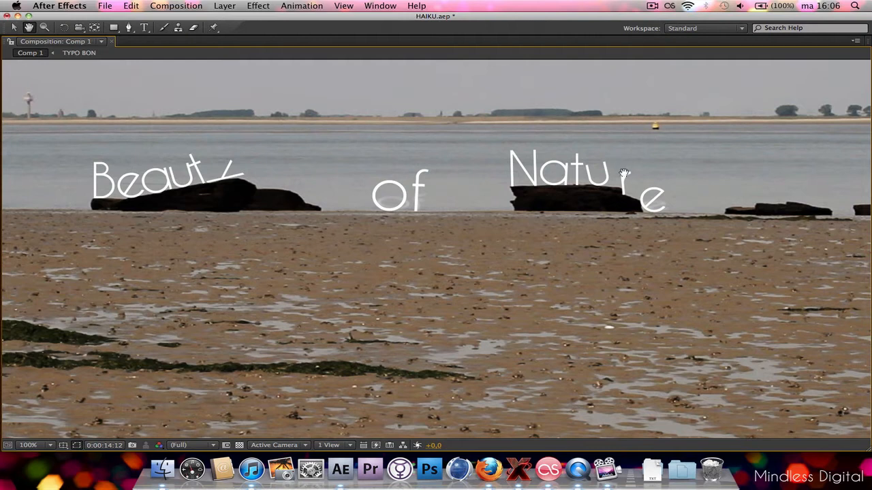
key("comma")
key("comma")
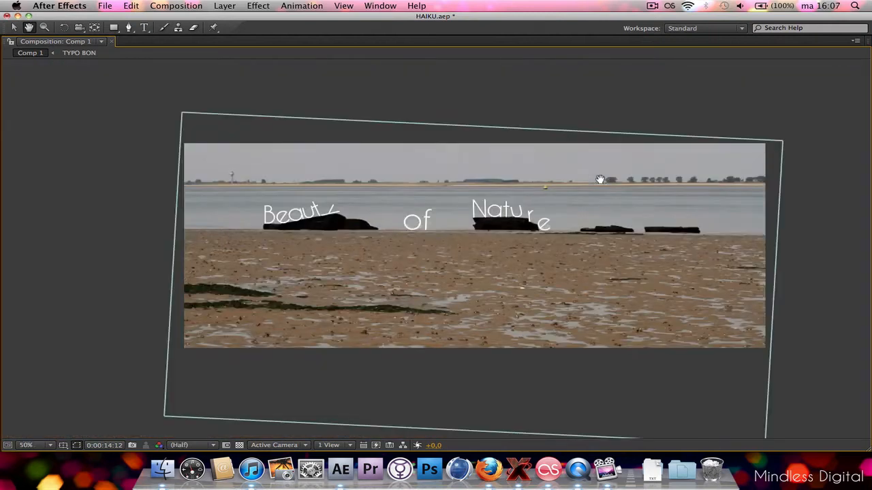
key("grave")
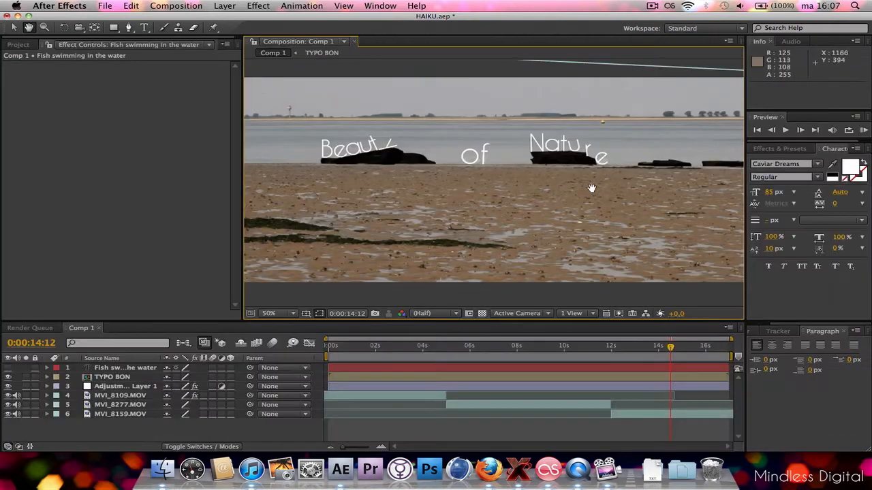
left_click(538, 347)
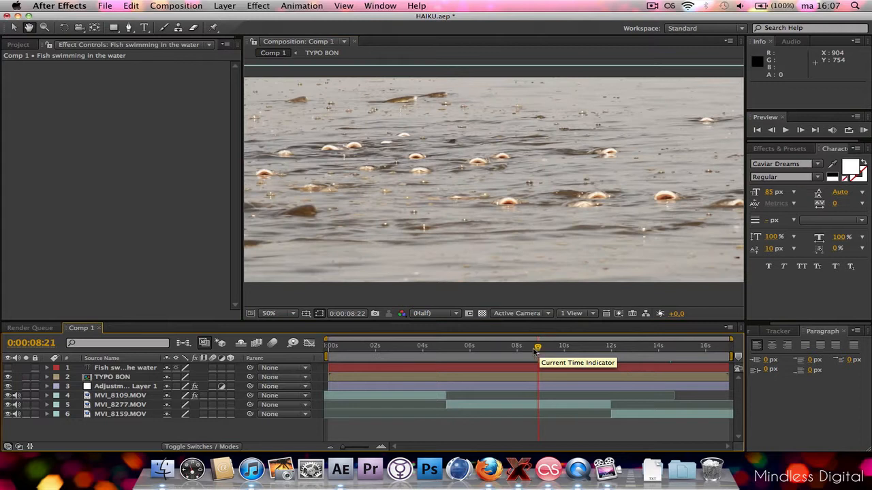
left_click_drag(538, 347, 601, 340)
scroll(521, 253, "down", 1)
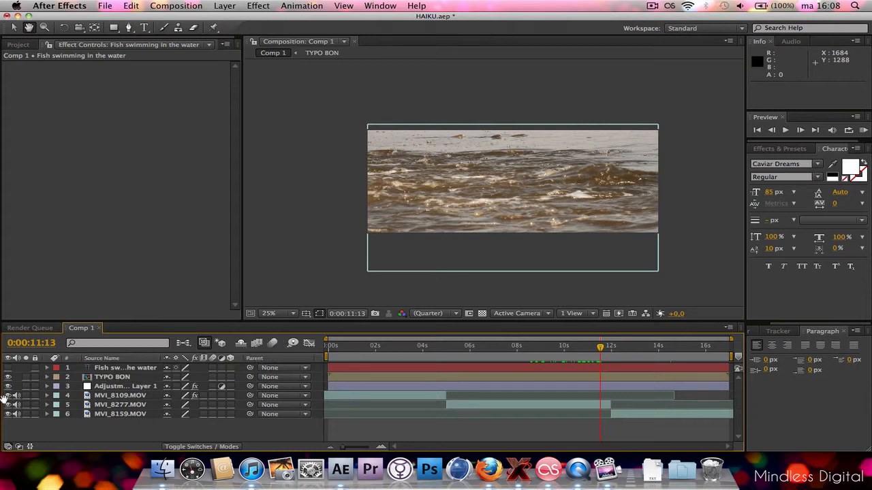
Turn on the visibility of the "Fish swimming in the water" text layer.
key("v")
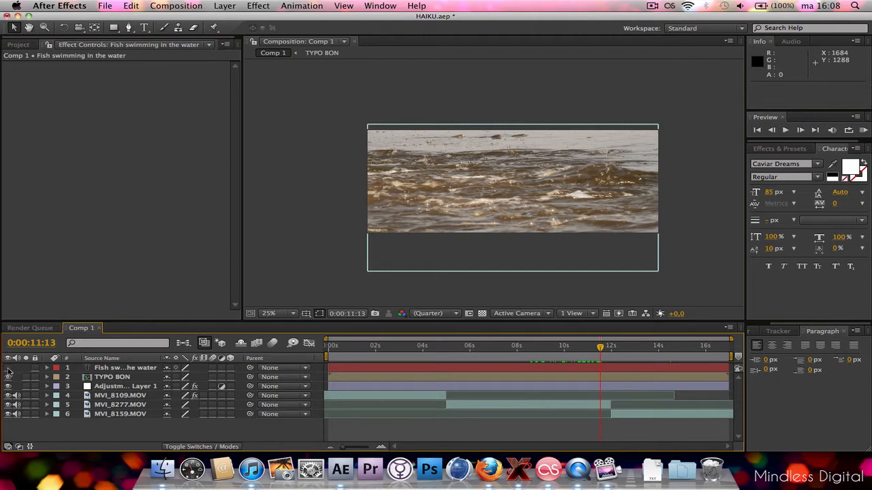
left_click(8, 368)
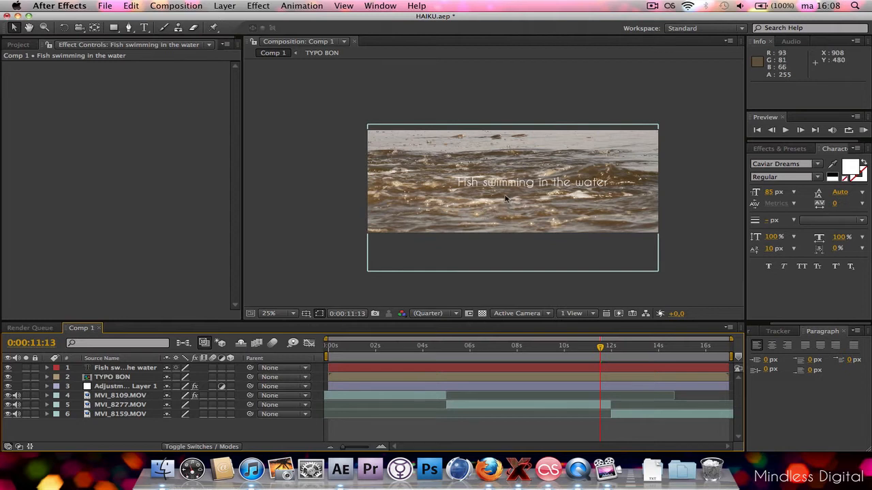
key("period")
key("comma")
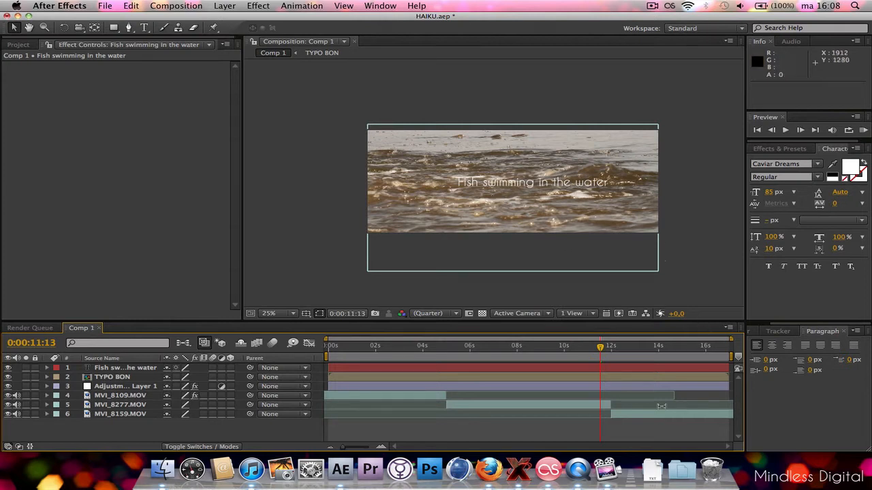
Review the "Fish swimming in the water" text against the fish footage, ending at 0:00:07:01.
left_click(480, 347)
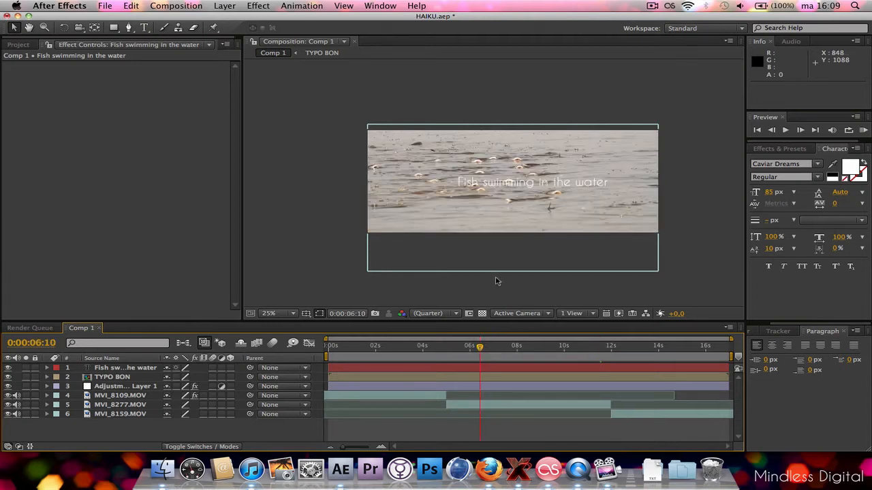
key("period")
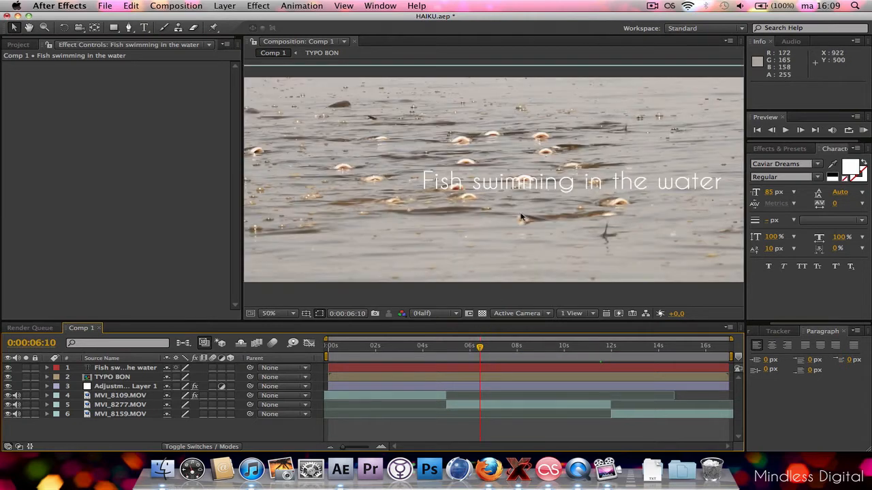
left_click(122, 370)
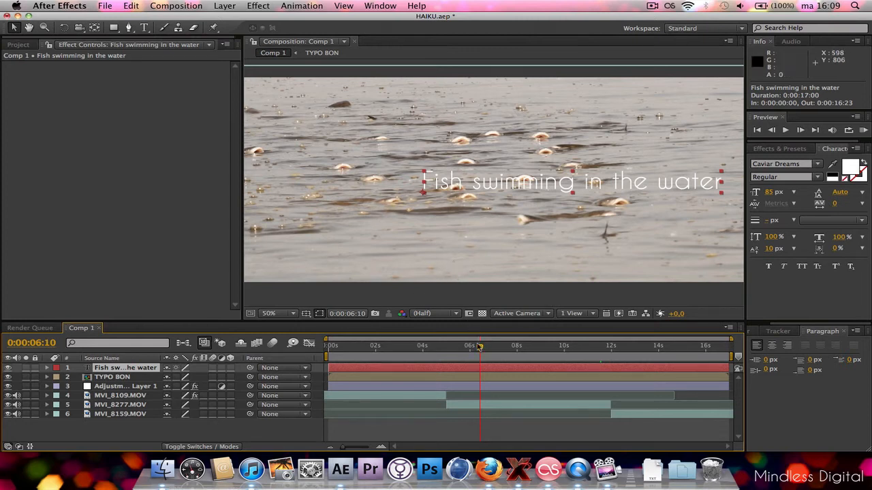
left_click_drag(480, 347, 534, 308)
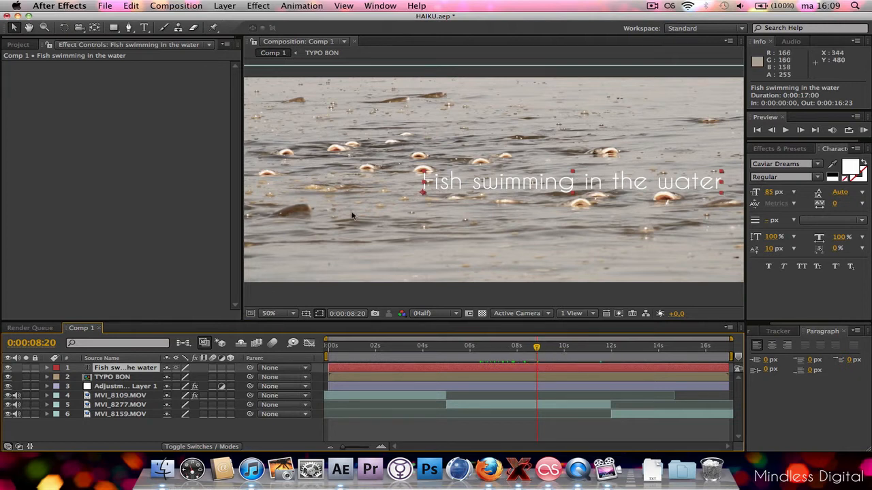
left_click_drag(537, 351, 494, 366)
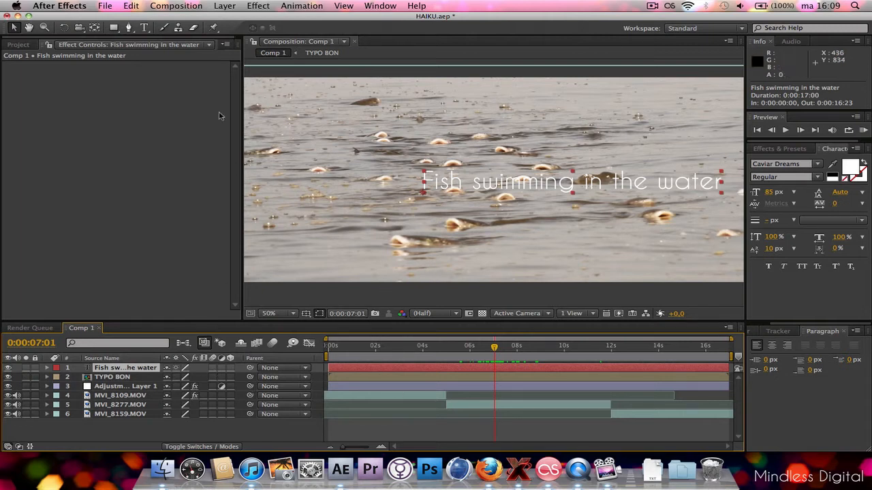
Create a new text layer reading "Fish" in the water area above the existing sentence.
left_click(143, 28)
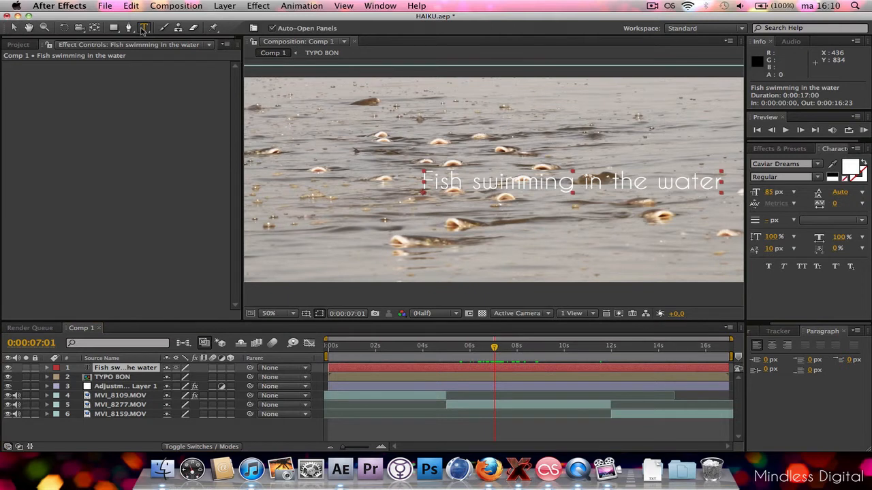
left_click(383, 119)
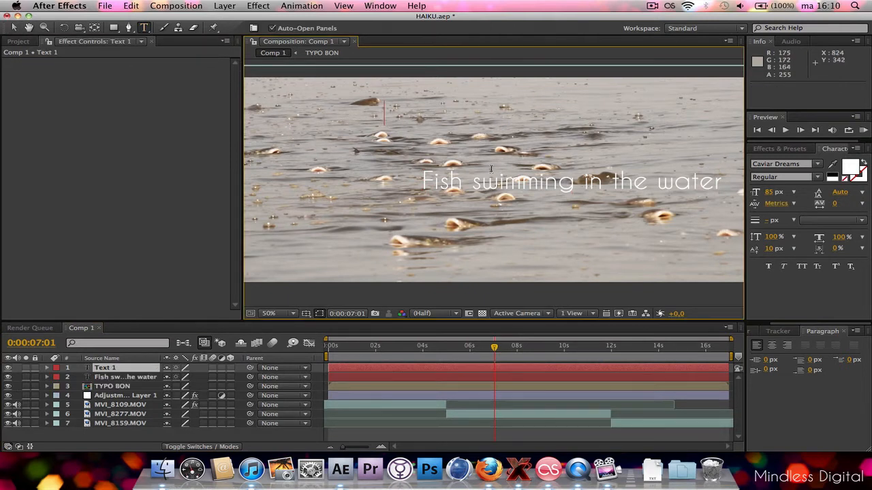
type("Fish")
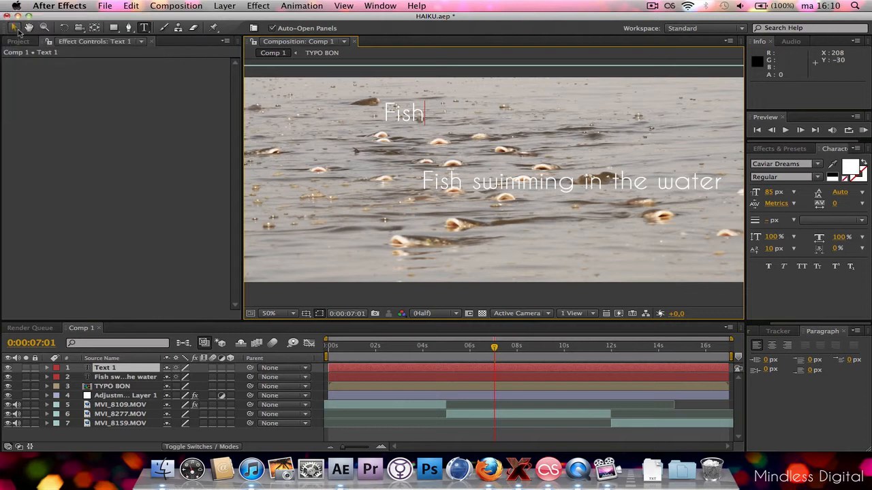
left_click(14, 27)
key("slash")
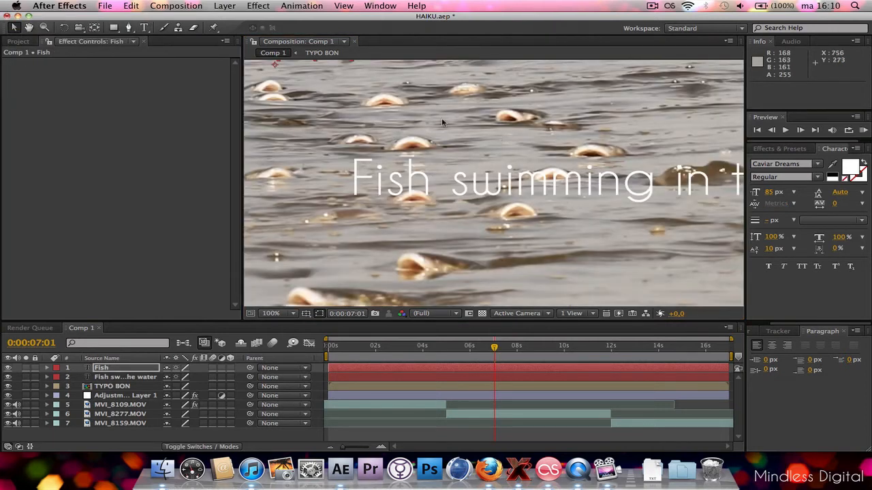
Move the "Fish" text just above a fish at 0:00:07:01, to about position 590, 218.
key("h")
left_click_drag(379, 90, 432, 202)
left_click_drag(445, 197, 443, 195)
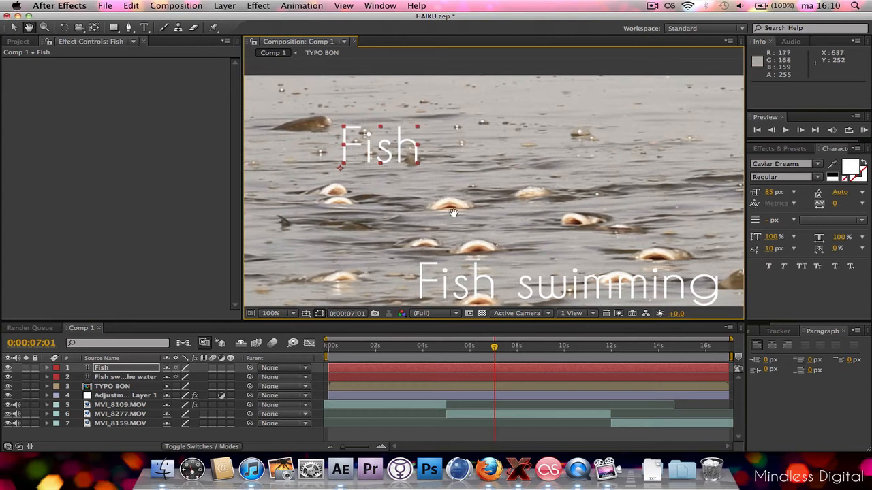
left_click(13, 27)
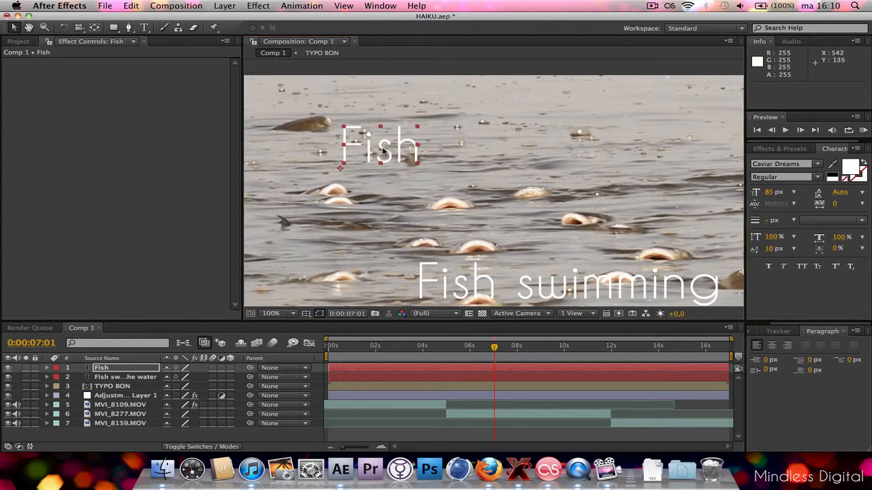
left_click_drag(380, 146, 453, 175)
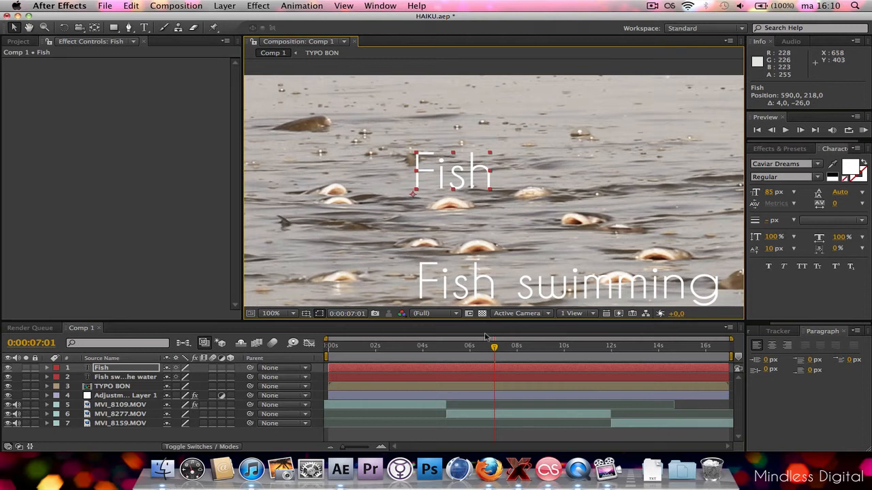
At 0:00:05:08, place the "Fish" text over the surfacing fish at about 659, 233 and select its layer.
left_click_drag(495, 348, 455, 348)
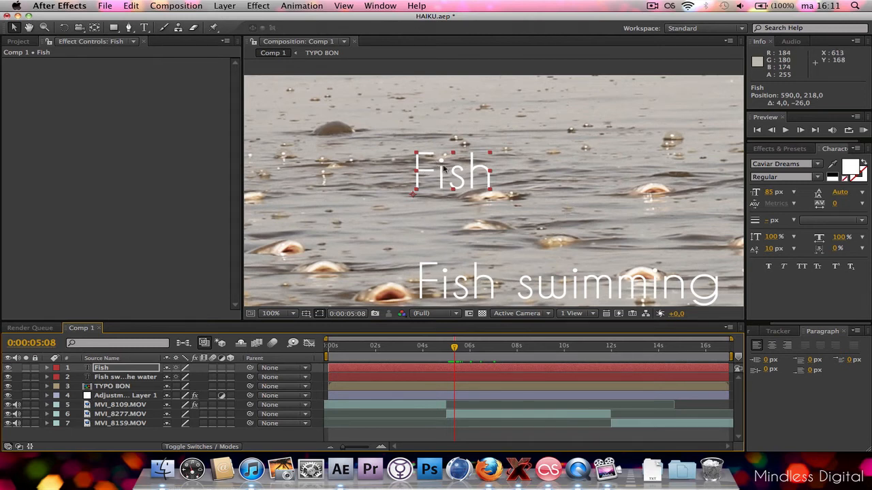
left_click_drag(465, 175, 502, 182)
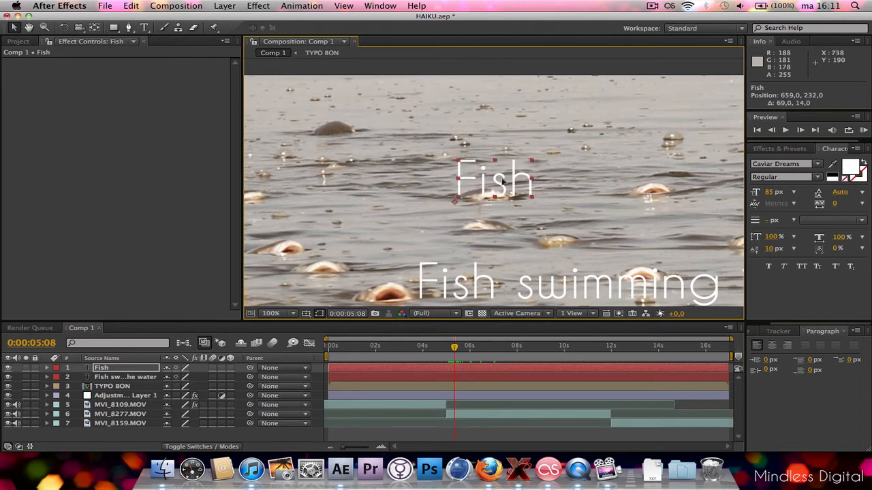
key("period")
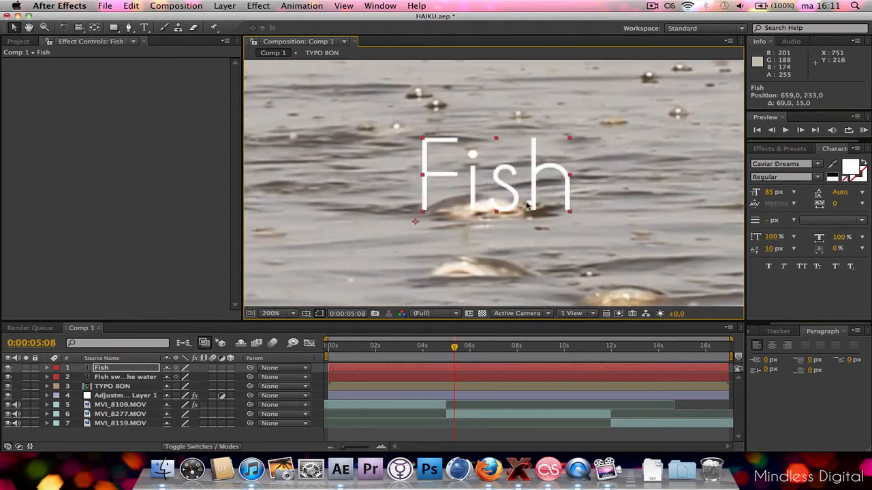
left_click(122, 369)
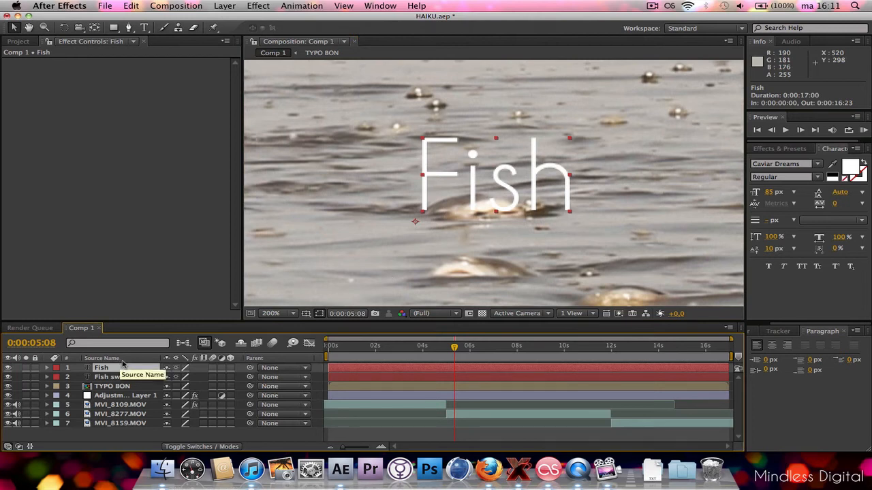
Add a Scale keyframe of 100% to the "Fish" layer and place it at 0:00:07:03.
key("s")
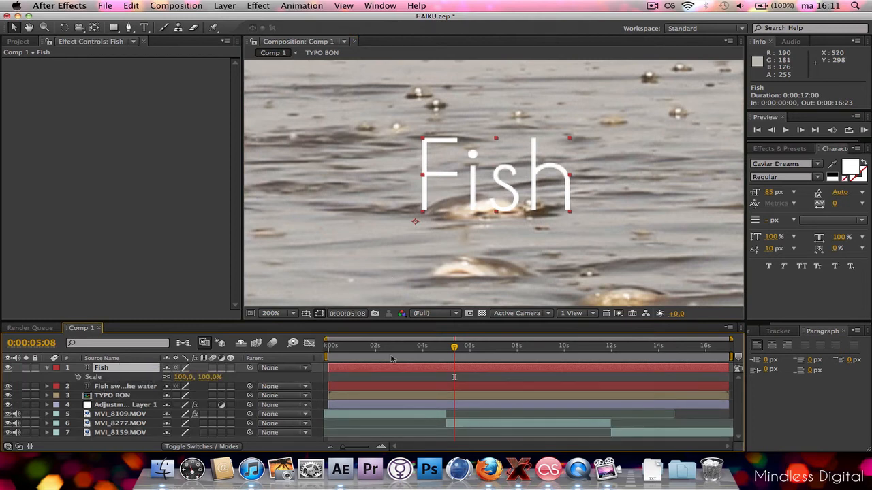
left_click_drag(454, 348, 482, 349)
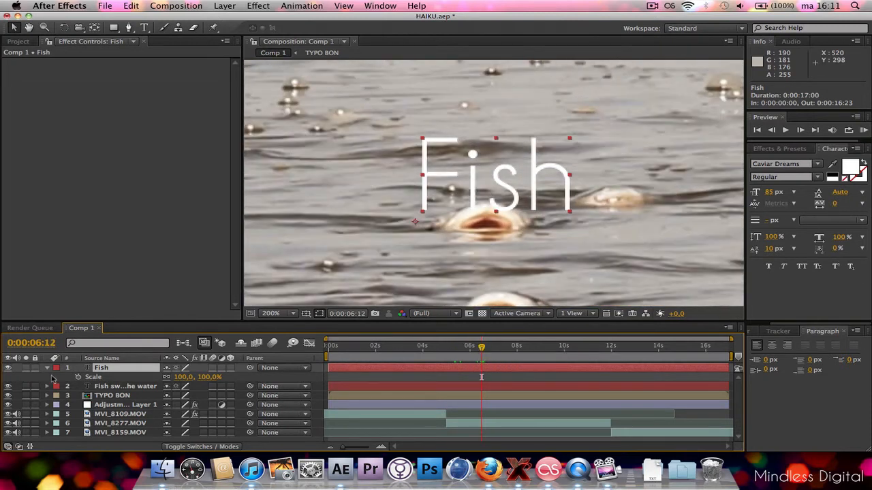
left_click(78, 377)
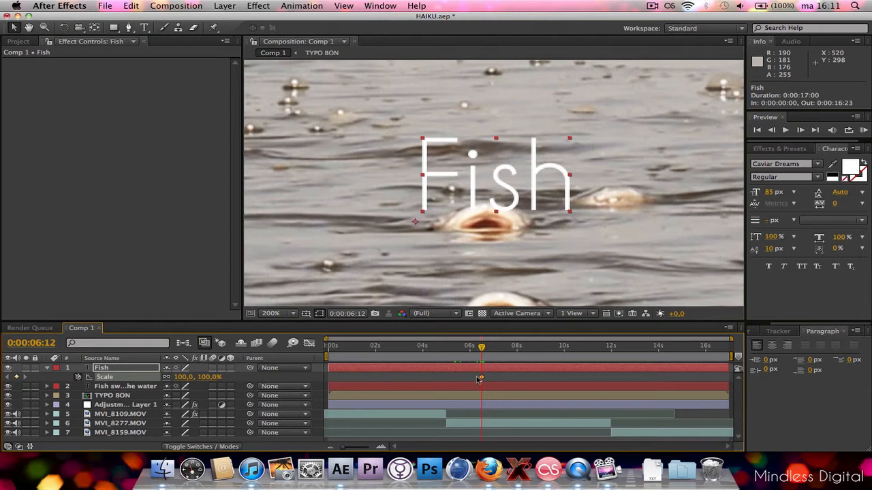
left_click_drag(479, 380, 496, 378)
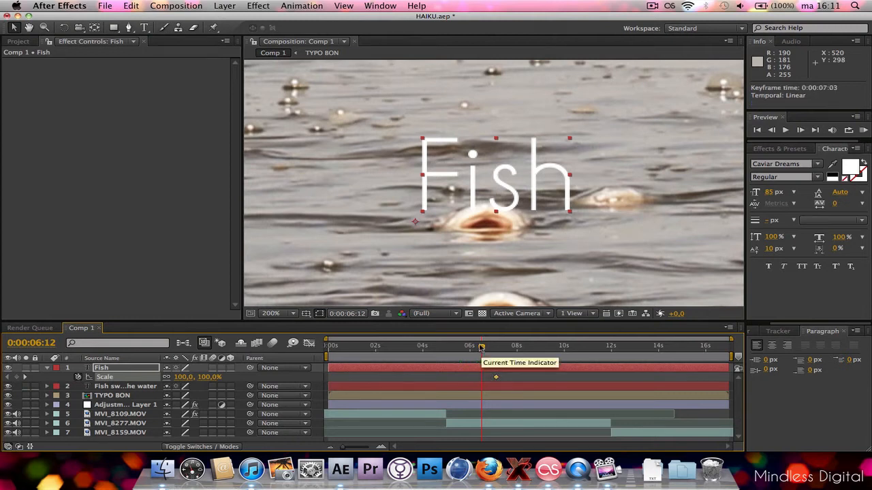
At 0:00:06:06, set the "Fish" layer's Scale to 0% so the word grows from nothing.
left_click_drag(482, 348, 474, 348)
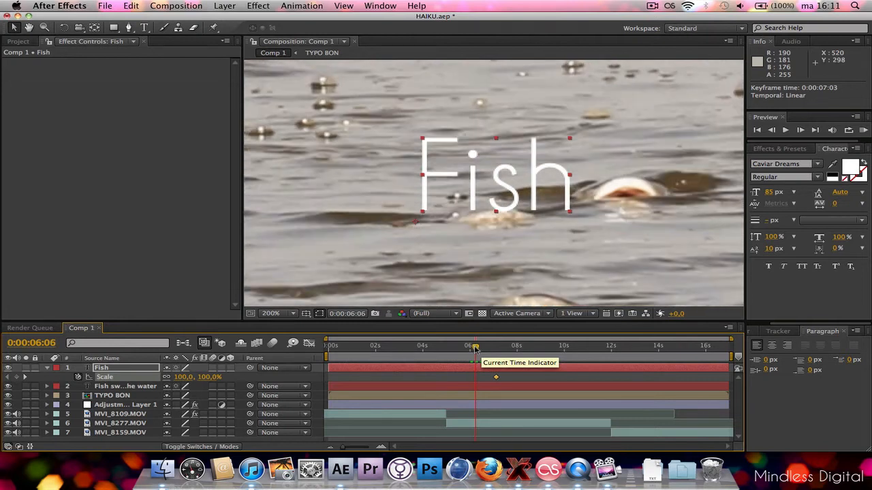
left_click(208, 377)
type("0")
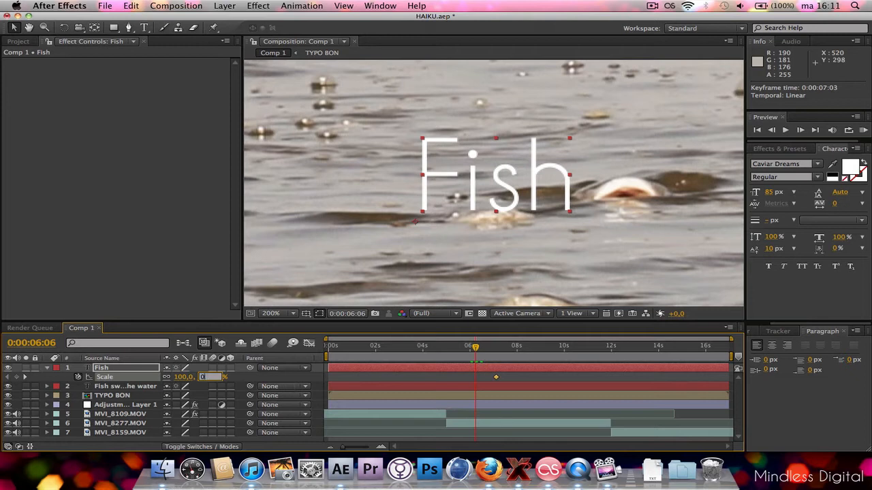
key("Return")
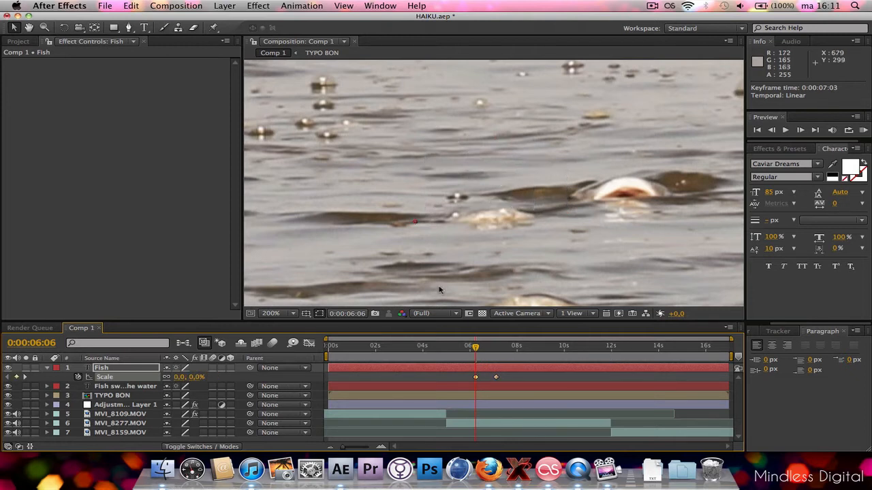
At 0:00:06:22, move the "Fish" anchor point to the text's bottom centre and place the text on the fish at about 677, 238.5.
left_click_drag(475, 348, 493, 350)
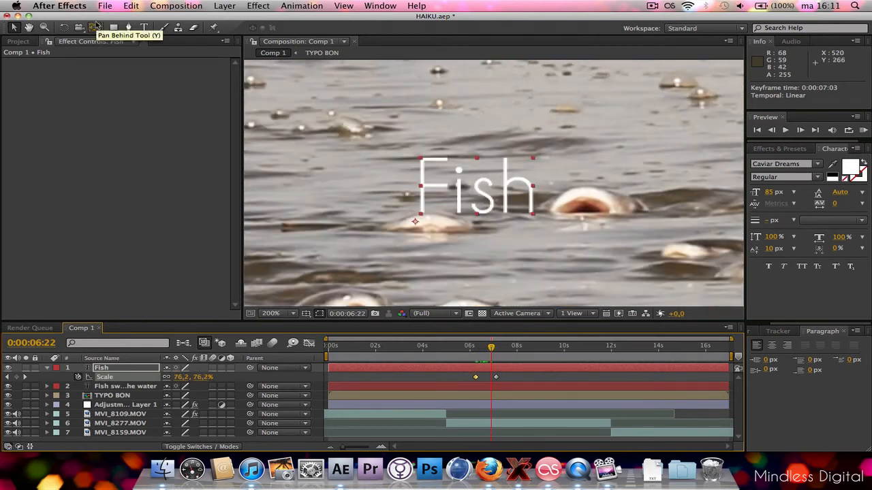
left_click(95, 27)
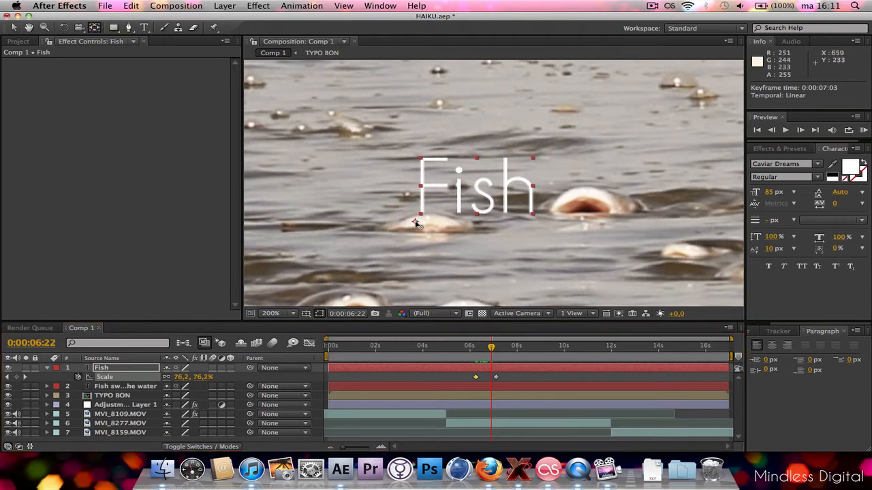
left_click_drag(416, 223, 479, 219)
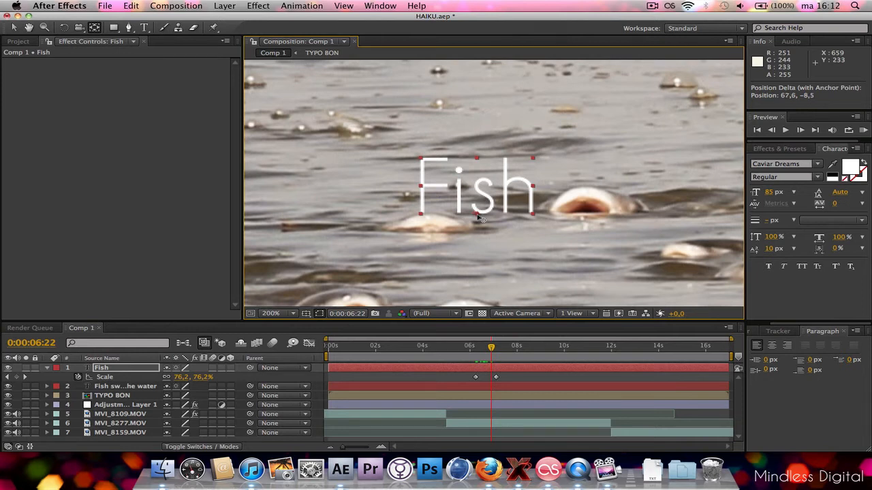
left_click(14, 27)
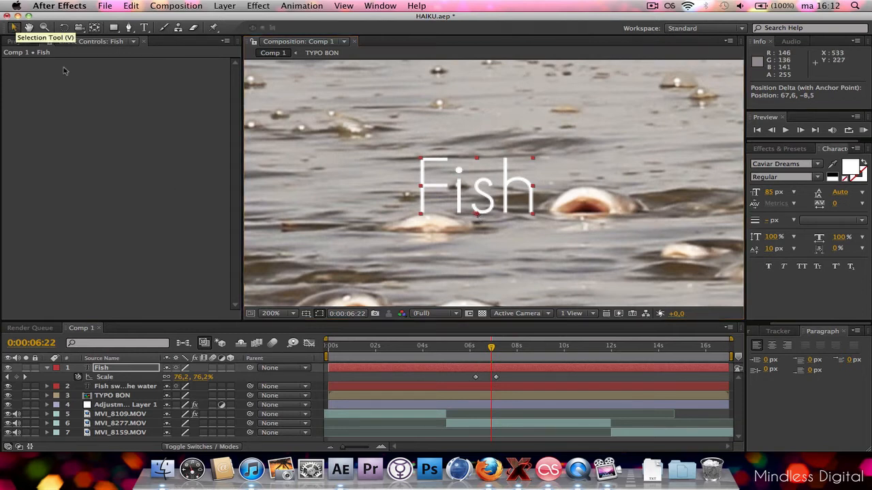
left_click_drag(472, 195, 426, 210)
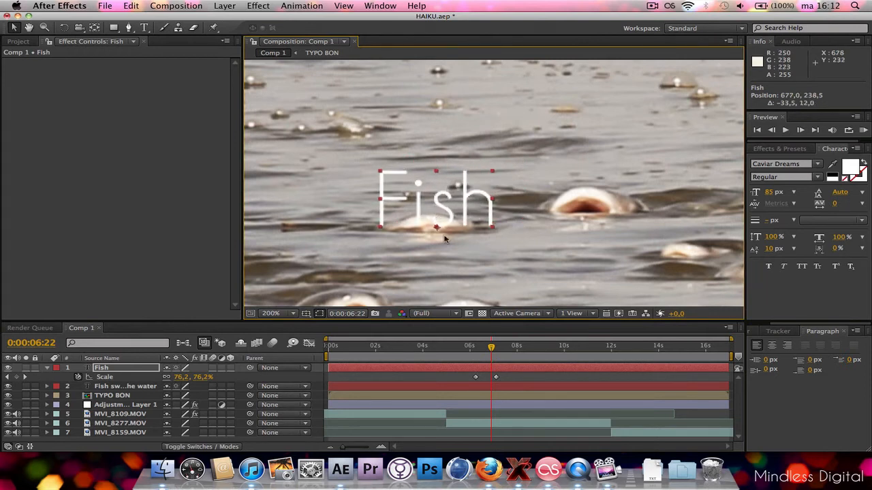
At 0:00:06:06, move the "Fish" layer onto the surfacing fish at about 726, 232 and add a Position keyframe.
left_click_drag(491, 349, 475, 349)
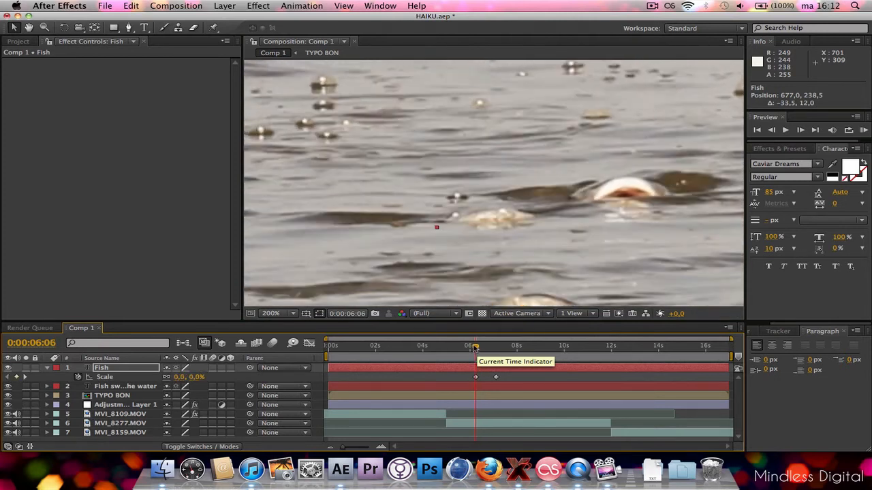
key("period")
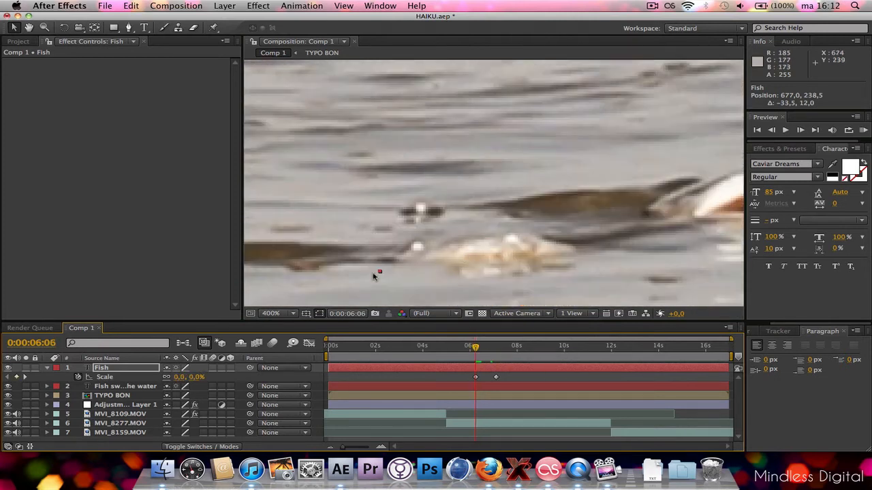
left_click_drag(379, 273, 496, 258)
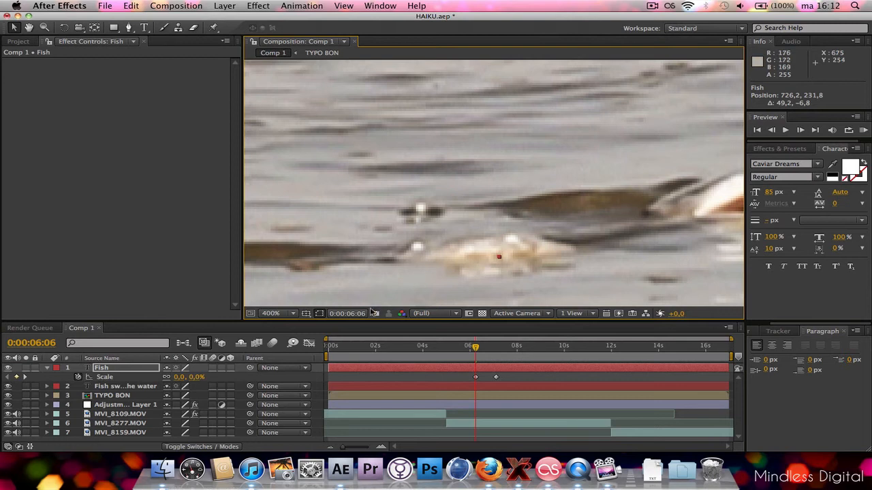
key("p")
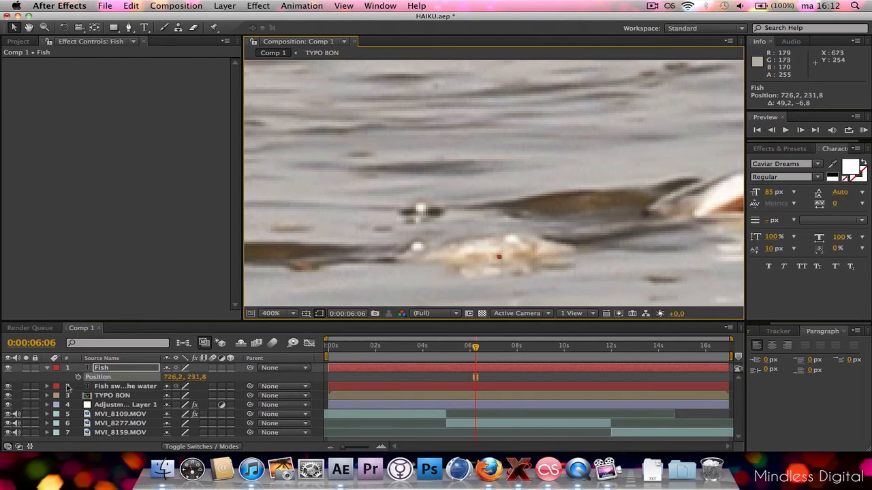
left_click(79, 377)
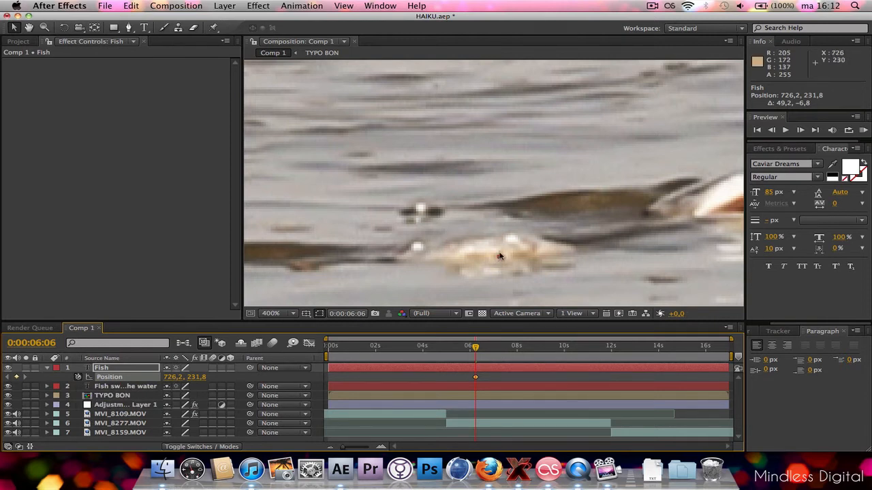
key("comma")
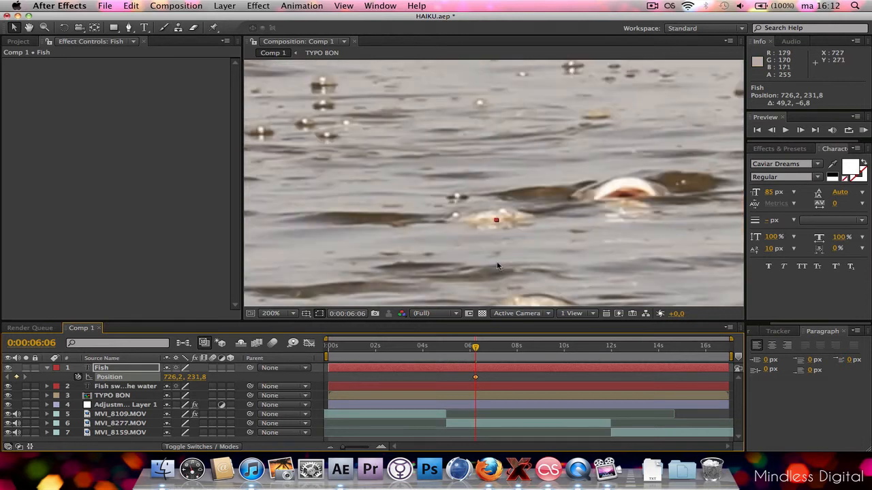
At 0:00:06:19, keyframe the "Fish" text just above the fish's mouth, at about position 682, 210.
left_click_drag(474, 348, 489, 348)
left_click_drag(506, 217, 453, 187)
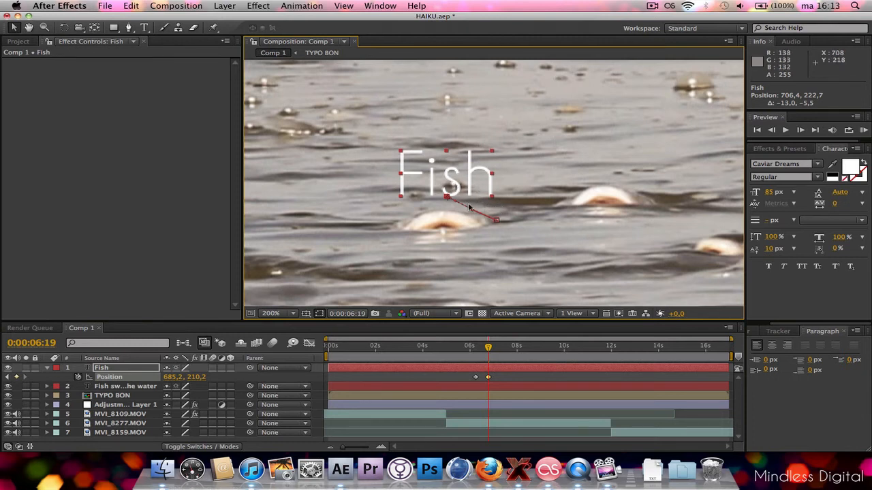
left_click_drag(434, 190, 429, 190)
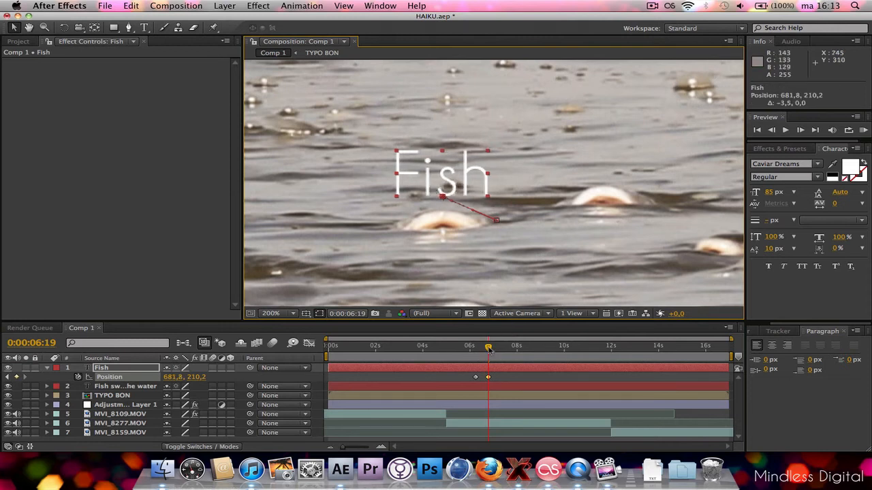
At 0:00:07:05, keyframe the "Fish" text above the same moving fish, at about position 619, 191.
mouse_move(488, 347)
left_mouse_down()
mouse_move(508, 346)
mouse_move(498, 345)
left_mouse_up()
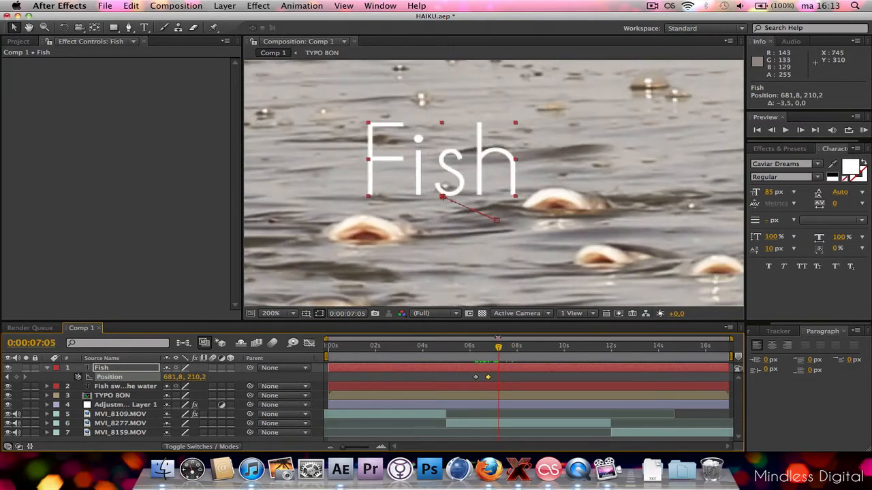
left_click_drag(472, 177, 412, 174)
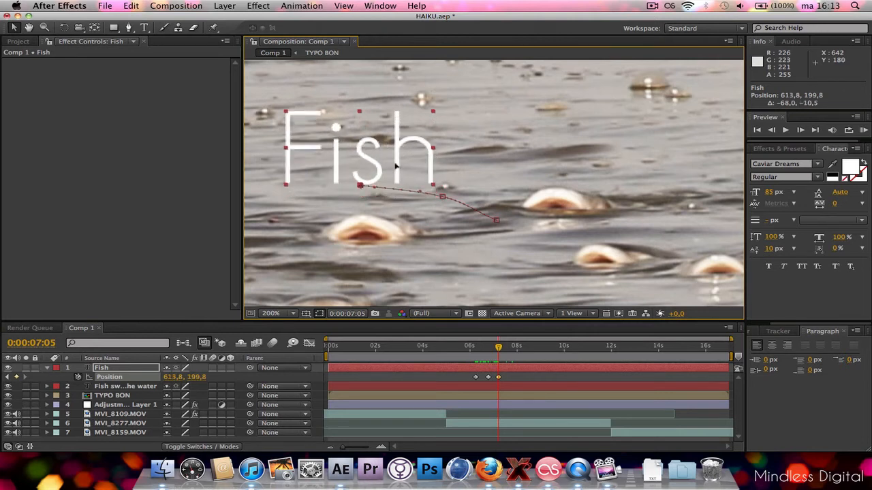
left_click_drag(396, 165, 402, 158)
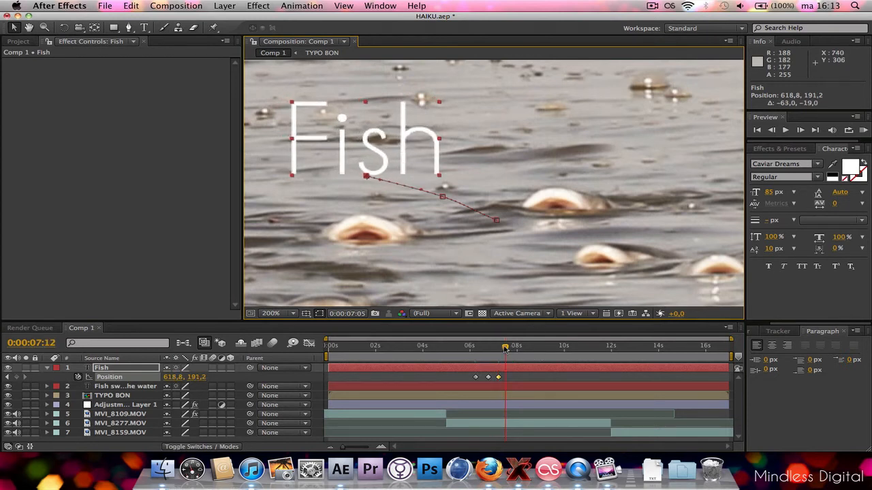
Check the motion so far, and at 0:00:07:15 keyframe the "Fish" text at about position 548, 203.
left_click_drag(505, 349, 501, 347)
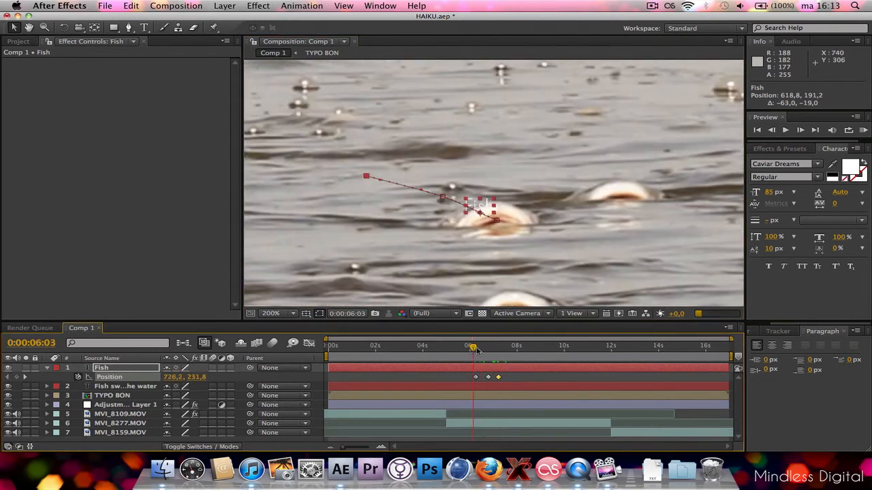
left_click_drag(491, 348, 512, 350)
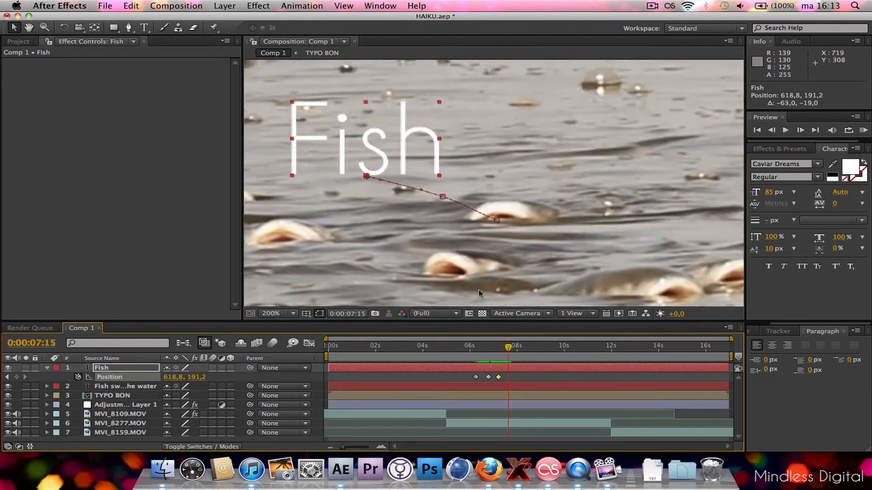
left_click_drag(409, 165, 368, 177)
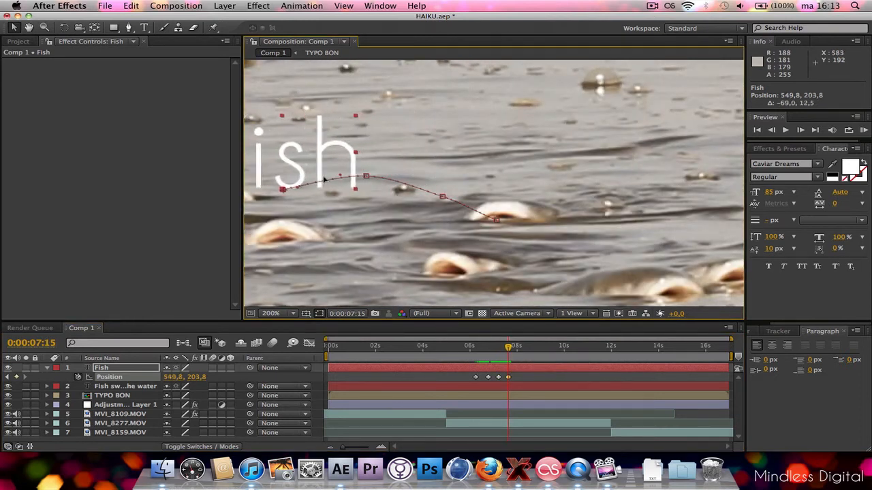
left_click_drag(314, 164, 313, 164)
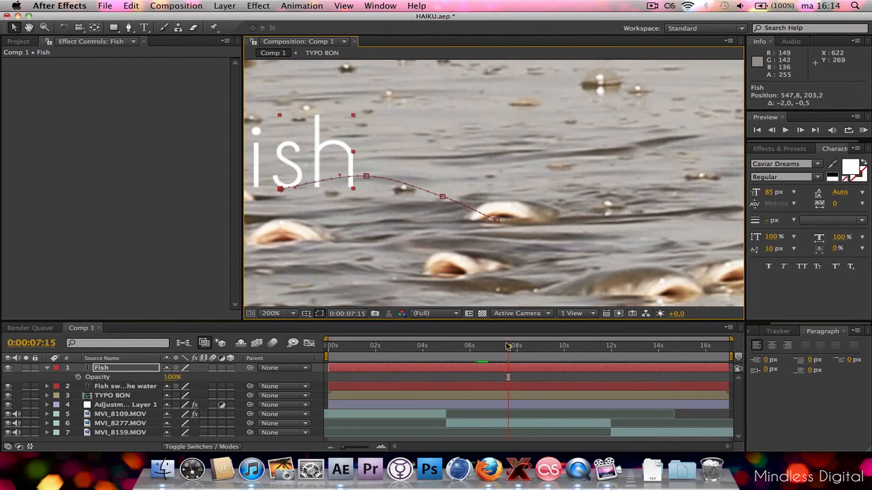
Find where the word should start fading and add a 100% Opacity keyframe to the "Fish" layer at 0:00:07:08.
key("Page_Up")
key("Page_Up")
key("Page_Up")
key("Page_Up")
key("Page_Up")
key("Page_Up")
key("Page_Up")
key("Page_Up")
key("Page_Up")
key("Page_Up")
key("Page_Up")
key("Page_Up")
key("Page_Up")
key("Page_Up")
key("Page_Up")
key("Page_Up")
key("Page_Up")
key("Page_Up")
key("Page_Up")
key("Page_Up")
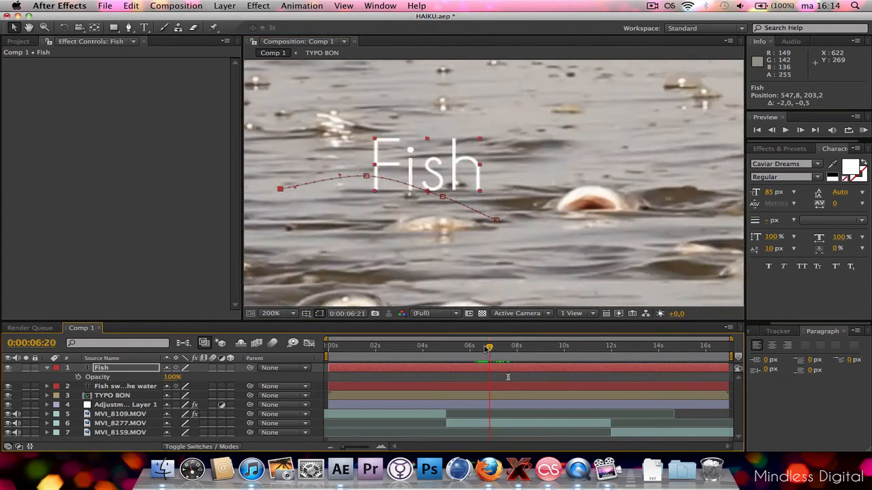
key("Page_Down")
key("Page_Down")
key("Page_Down")
key("Page_Down")
key("Page_Down")
key("Page_Down")
key("Page_Down")
key("Page_Down")
key("Page_Down")
key("Page_Down")
key("Page_Down")
key("Page_Down")
key("Page_Down")
key("Page_Down")
key("Page_Down")
key("Page_Down")
key("Page_Down")
key("Page_Down")
key("Page_Down")
key("Page_Down")
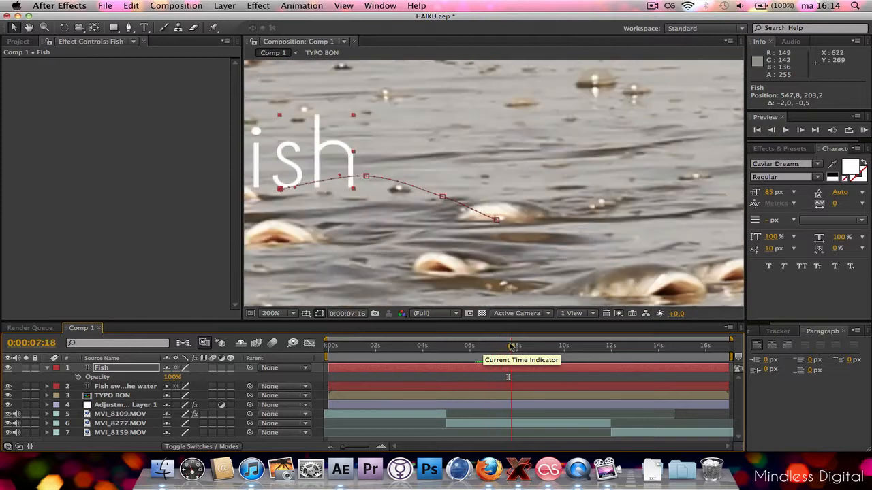
key("Page_Up")
key("Page_Up")
key("Page_Up")
key("Page_Up")
key("Page_Up")
key("Page_Up")
key("Page_Up")
key("Page_Up")
key("Page_Up")
key("Page_Up")
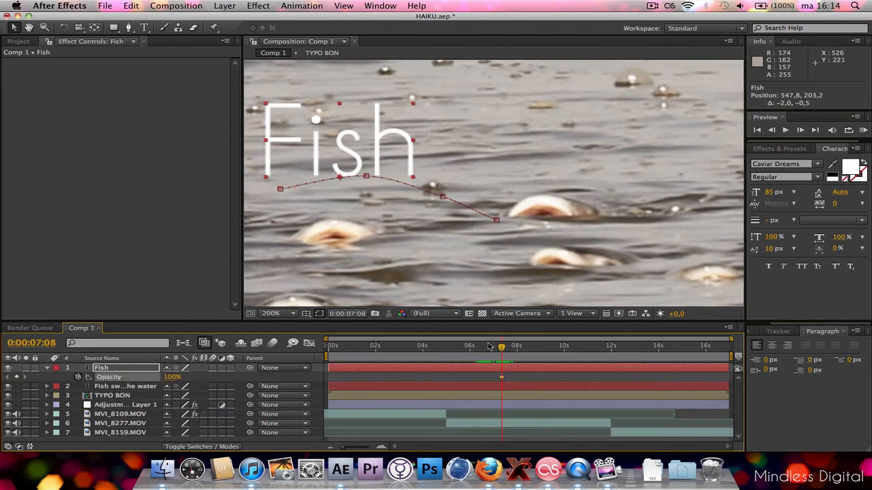
At 0:00:07:20, set the "Fish" layer's Opacity to 0% to fade the word out.
left_click(511, 347)
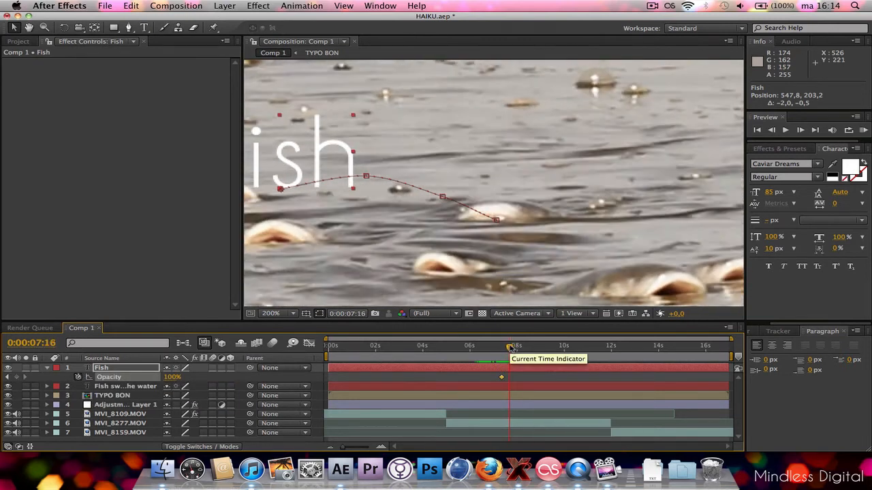
left_click_drag(510, 347, 513, 347)
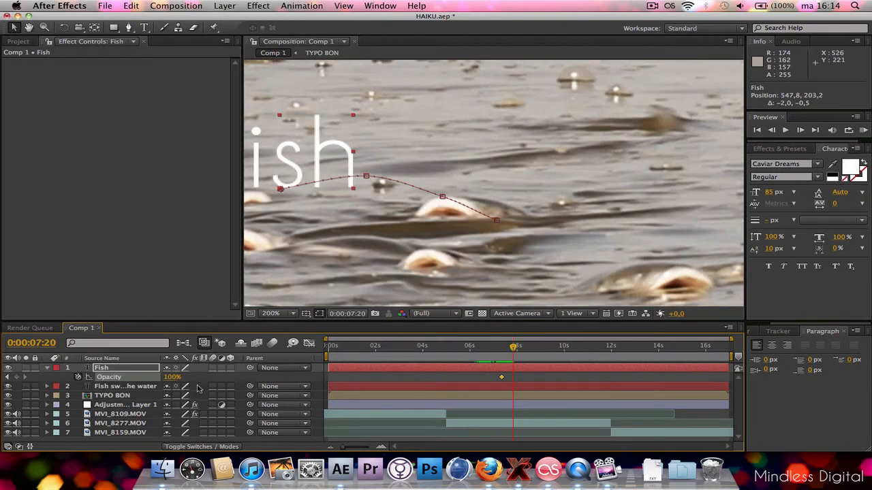
left_click_drag(176, 377, 118, 369)
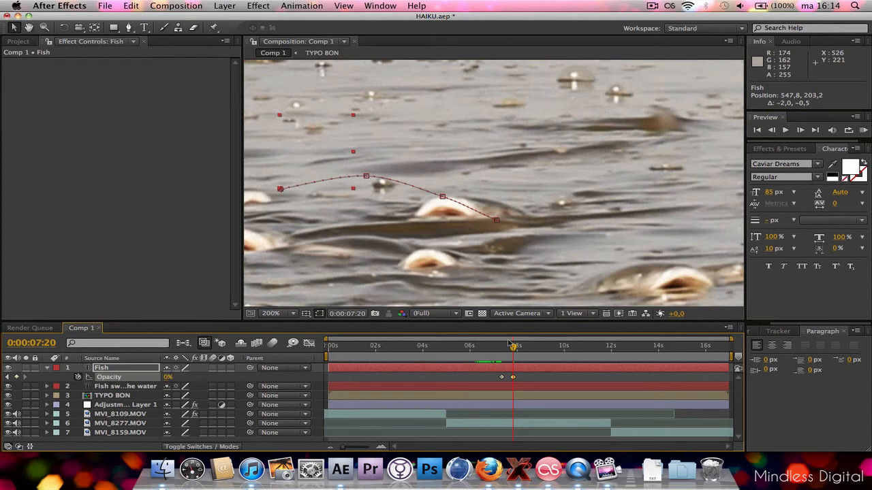
Check the fade, and at 0:00:07:21 keyframe the "Fish" text further along the fish's path, at about position 497, 216.
mouse_move(514, 347)
left_mouse_down()
mouse_move(499, 348)
mouse_move(508, 348)
left_mouse_up()
key("h")
left_click_drag(366, 206, 504, 210)
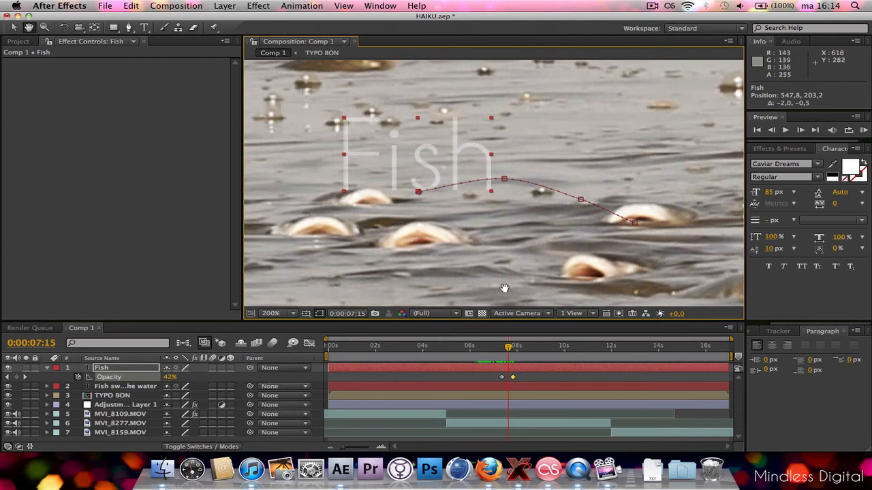
left_click_drag(509, 350, 515, 348)
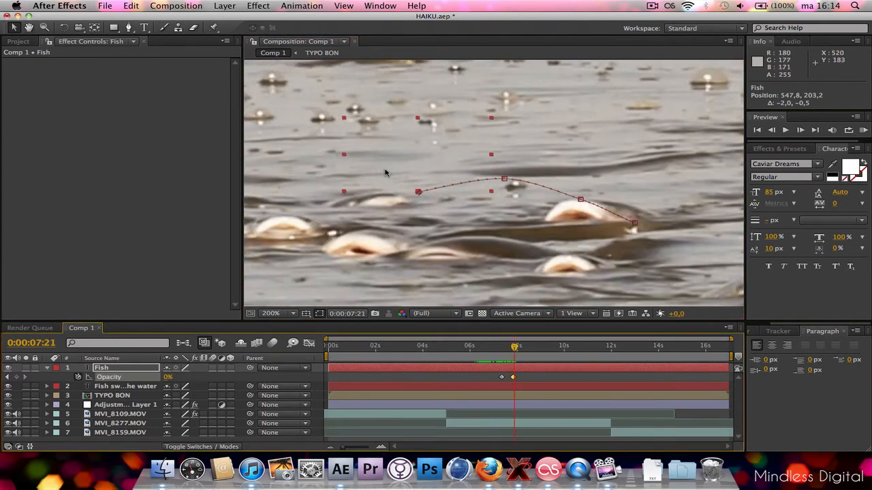
left_click_drag(385, 173, 319, 180)
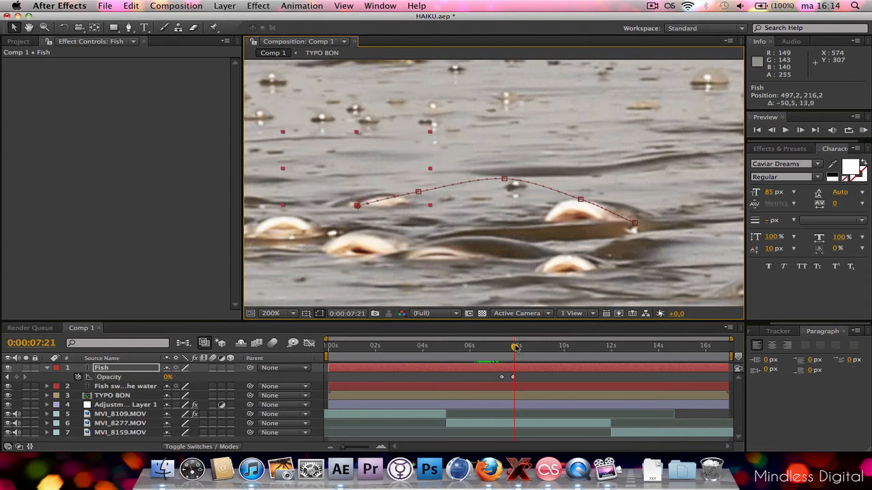
Set the work area to 0:00:04:23–0:00:11:22 around the fish clip and hide the full "Fish swimming" sentence text layer.
left_click_drag(516, 348, 488, 352)
scroll(552, 170, "down", 1)
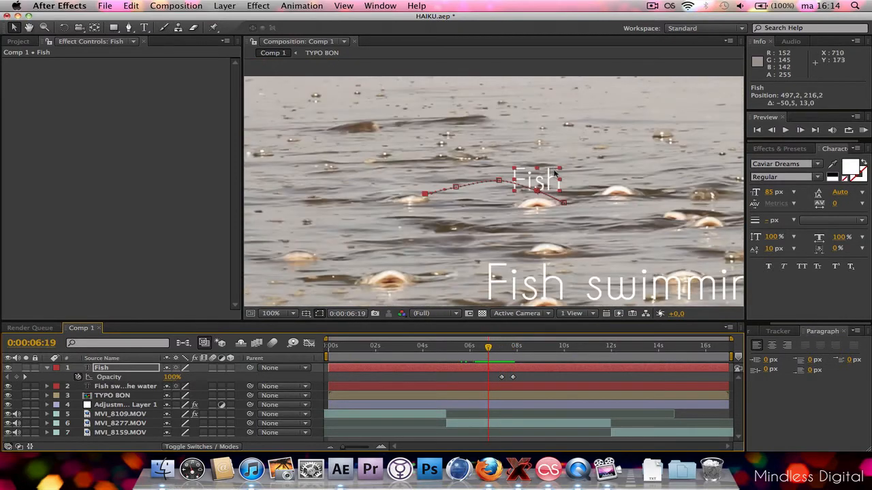
left_click_drag(733, 356, 632, 356)
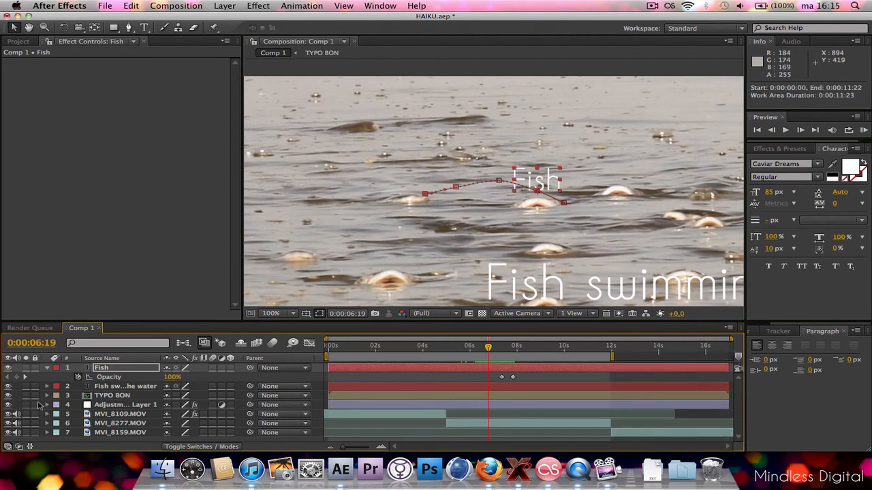
left_click(8, 392)
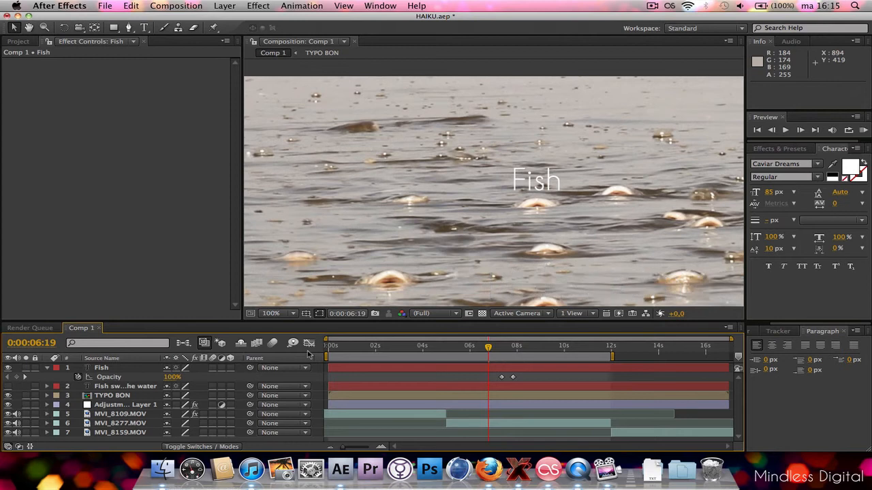
left_click_drag(327, 357, 444, 374)
scroll(605, 186, "down", 2)
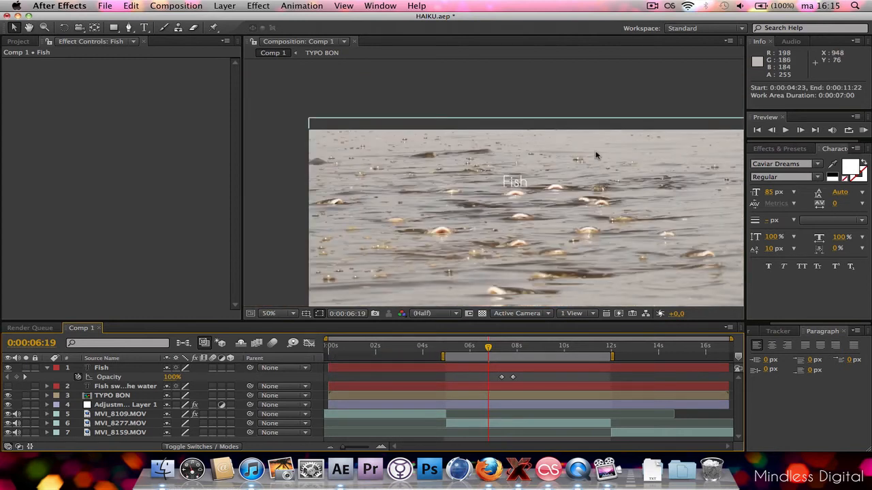
Frame the footage in the composition view and play a RAM Preview of the work area to review the "Fish" text animation.
key("space")
left_click_drag(597, 165, 541, 129)
scroll(539, 133, "down", 2)
scroll(553, 150, "up", 2)
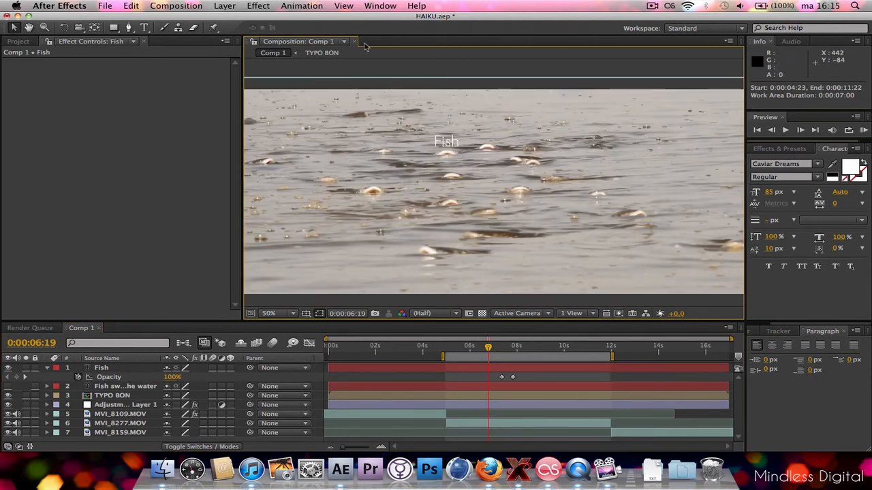
right_click(373, 67)
mouse_move(427, 109)
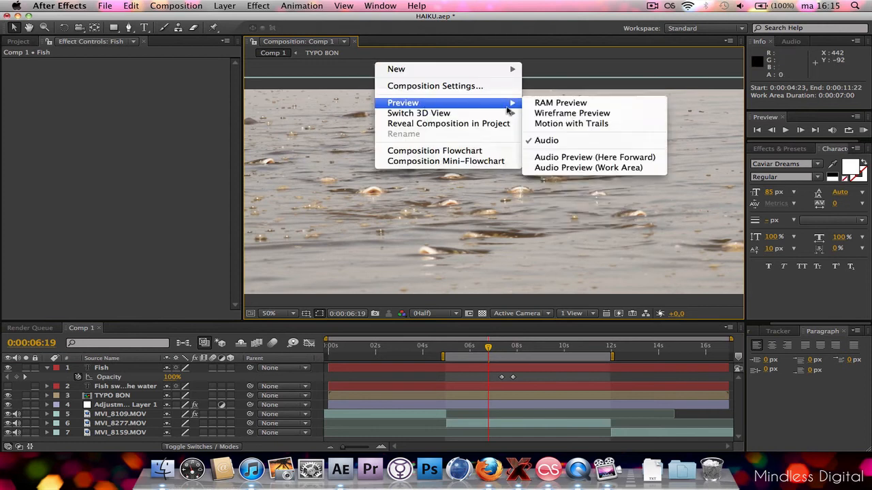
left_click(538, 102)
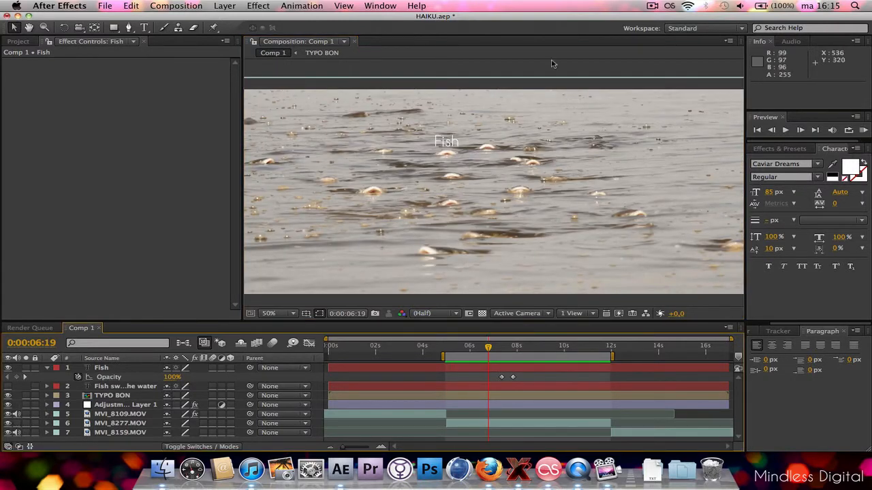
right_click(584, 64)
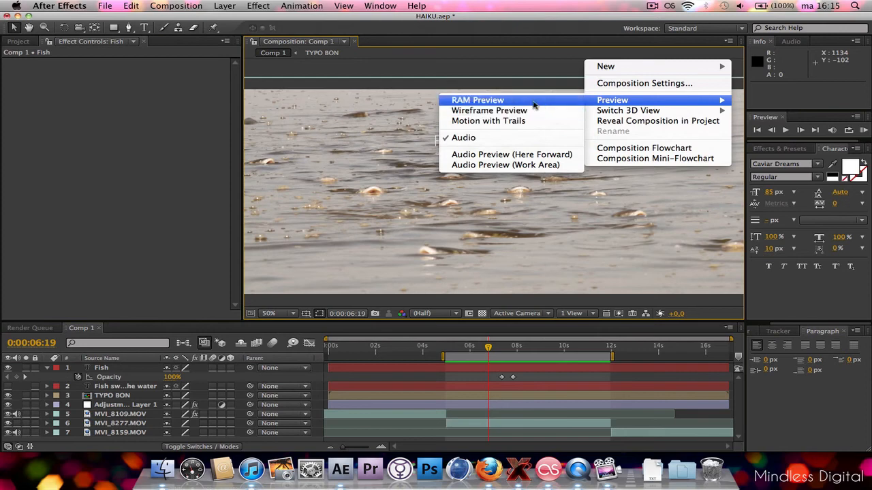
left_click(534, 103)
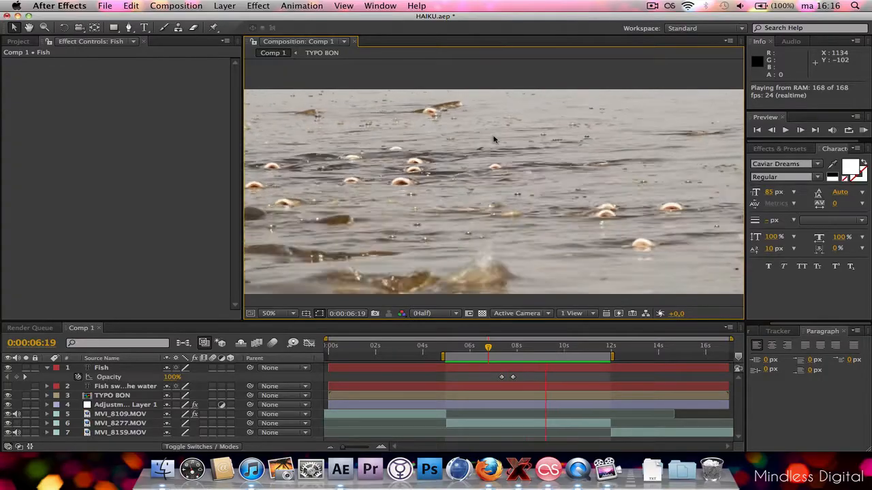
Trim the "Fish" layer to run from 0:00:04:23 to 0:00:11:22, matching the fish clip, and play a RAM Preview.
left_click(334, 368)
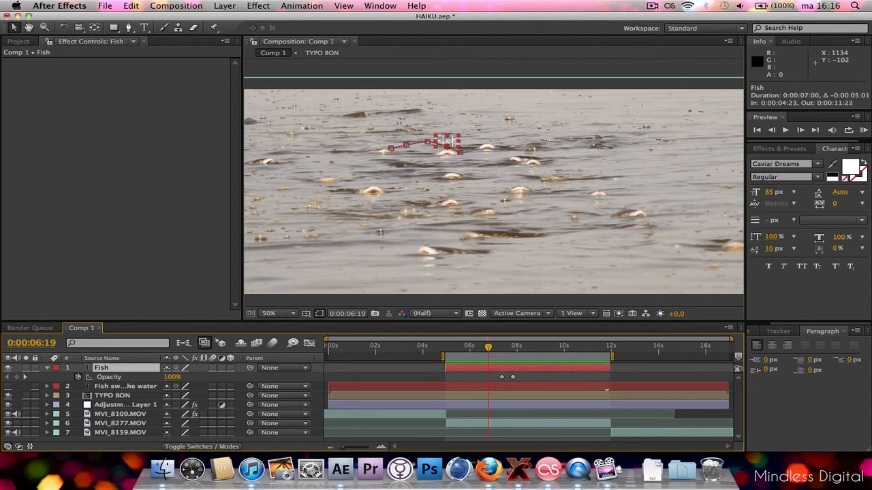
right_click(531, 67)
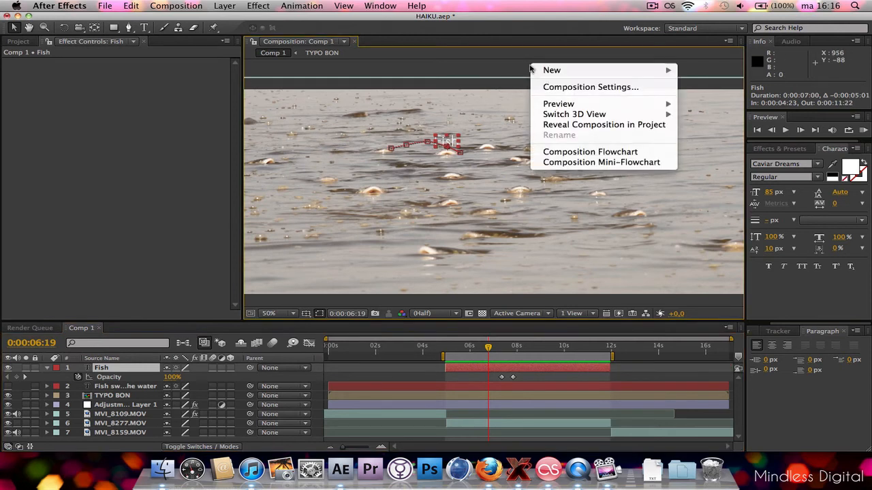
mouse_move(555, 104)
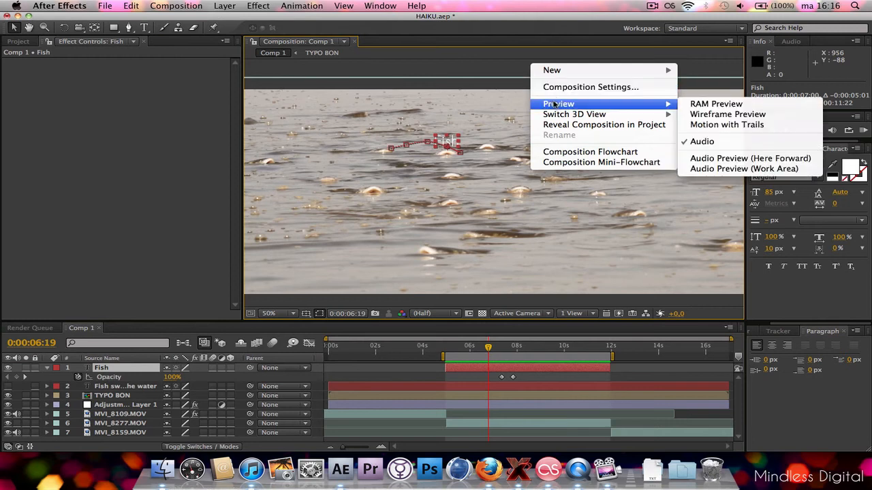
left_click(690, 106)
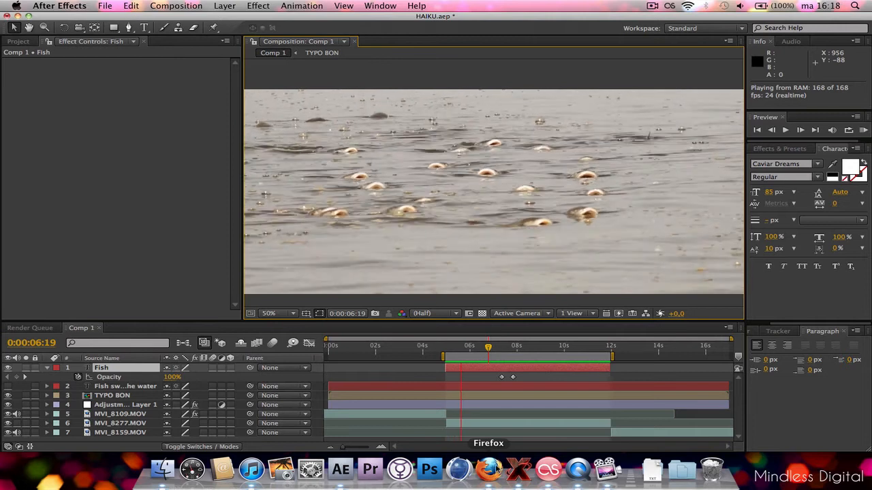
left_click(488, 470)
left_click(771, 64)
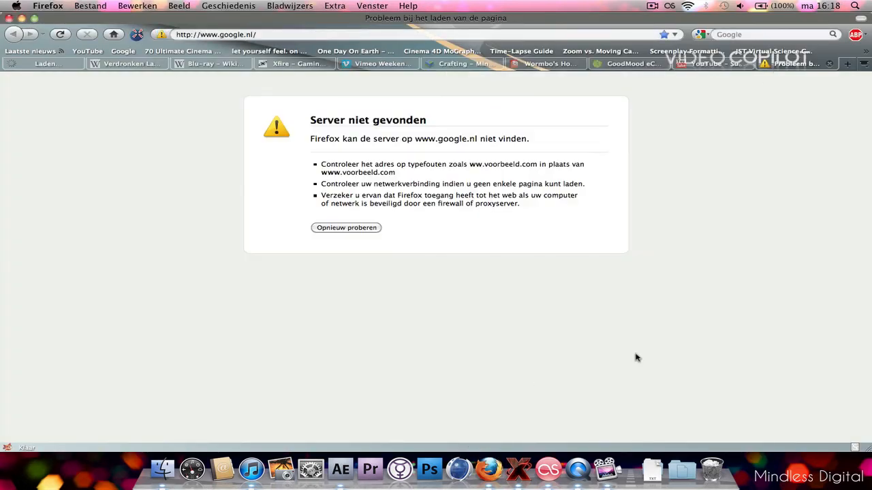
left_click(347, 466)
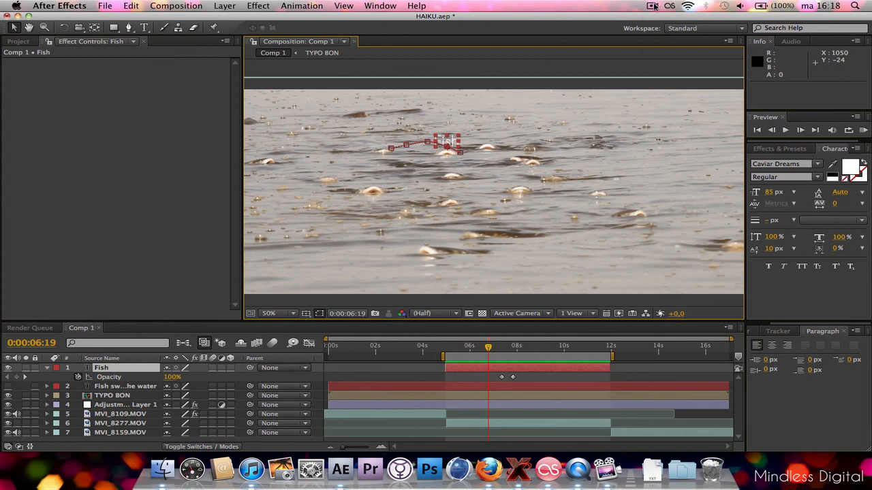